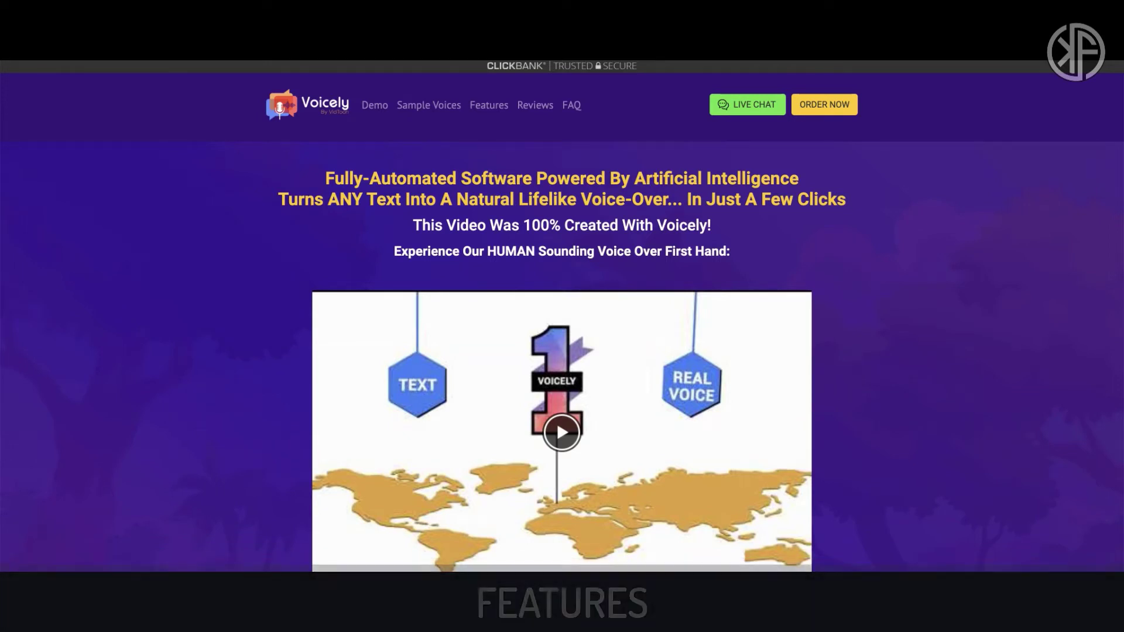
# Review the Voicely sales page from the intro video through the price offer, use cases and voice-over benefits.
pyautogui.scroll(-5, 563, 312)
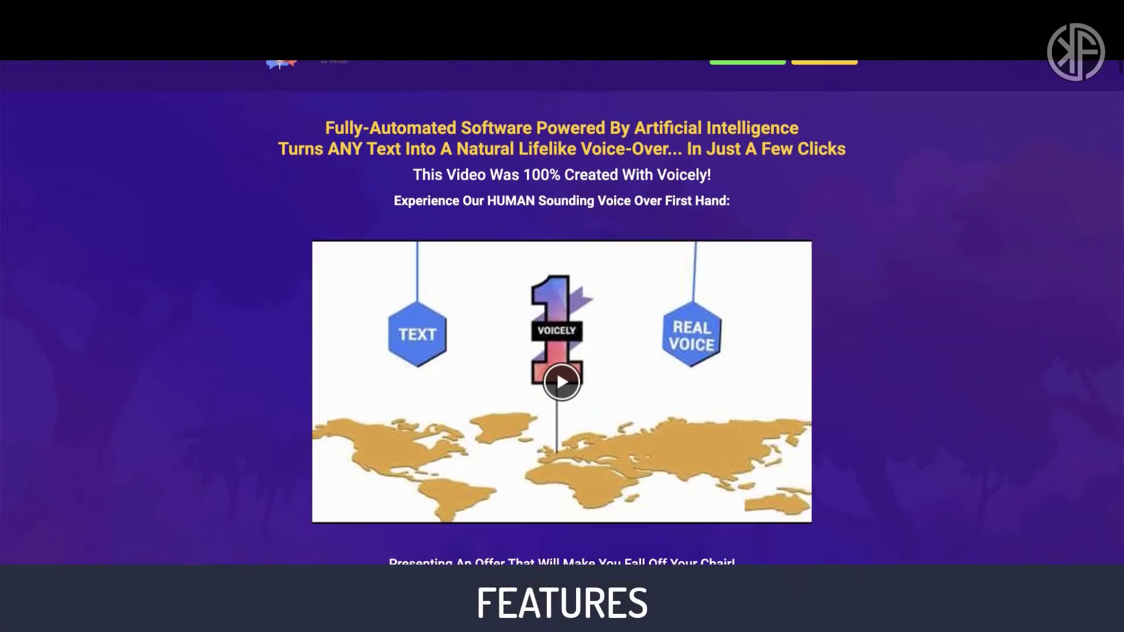
pyautogui.scroll(-3, 562, 312)
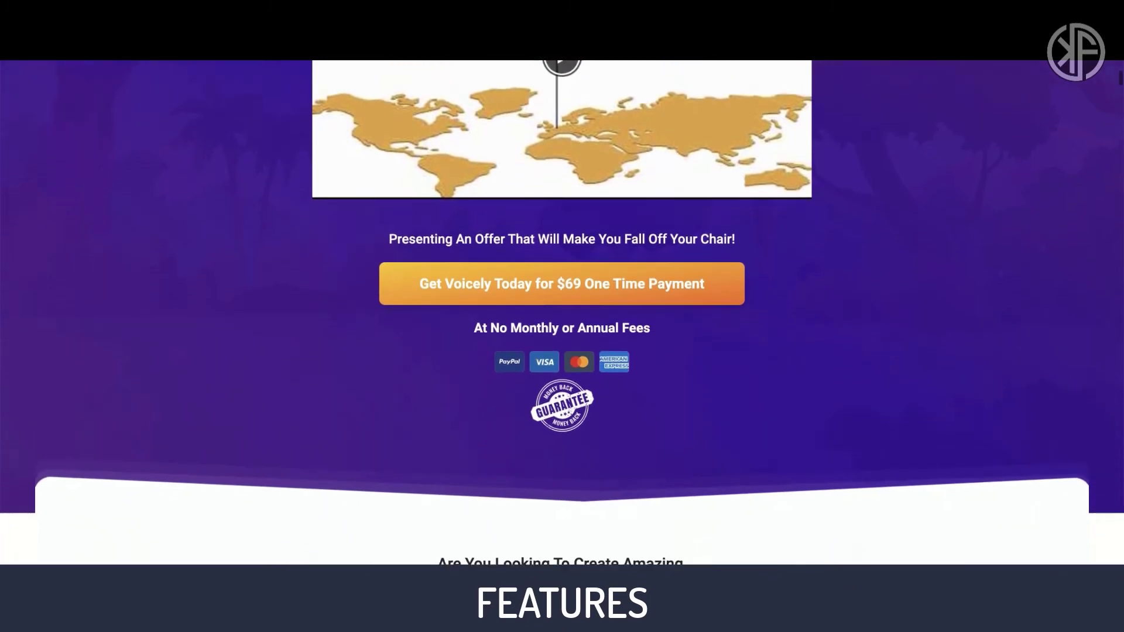
pyautogui.scroll(-6, 562, 313)
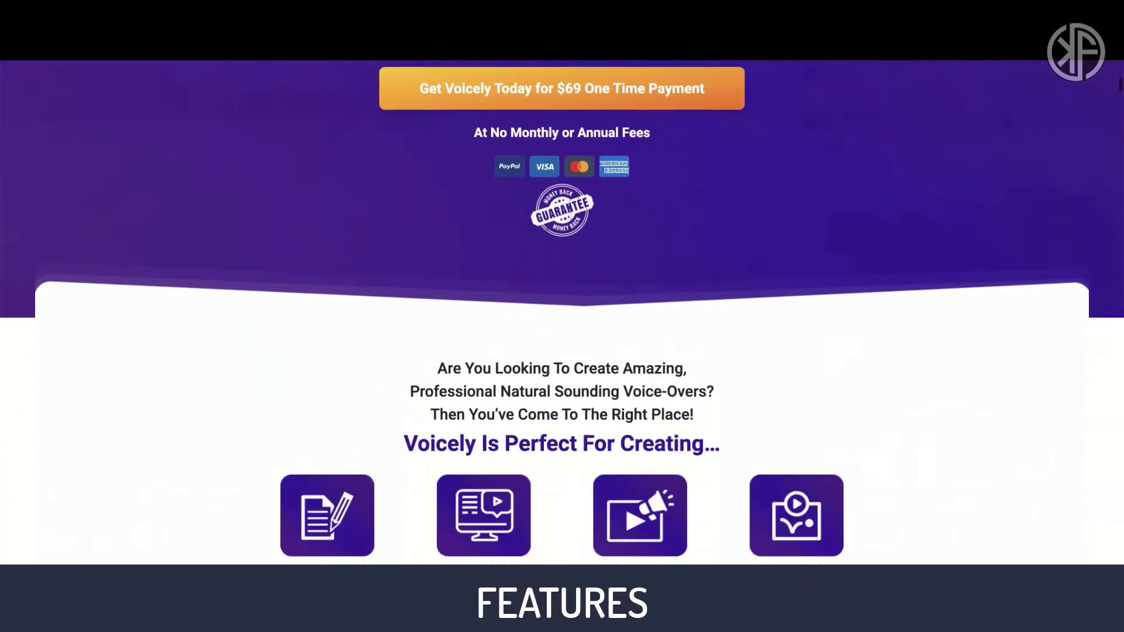
pyautogui.scroll(-2, 562, 313)
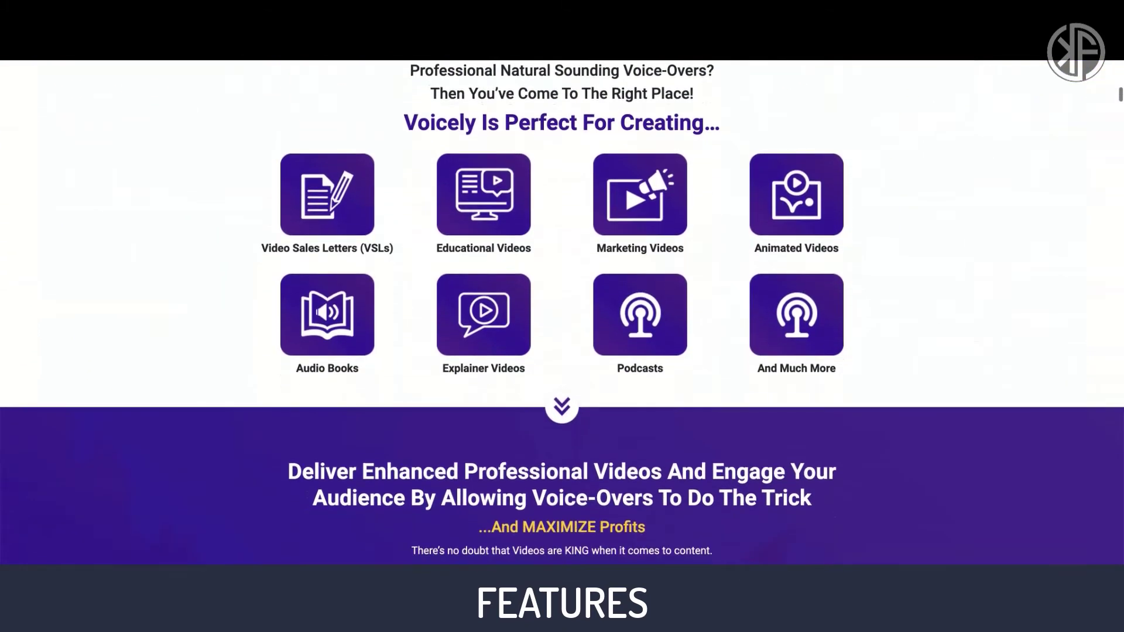
pyautogui.scroll(-5, 562, 312)
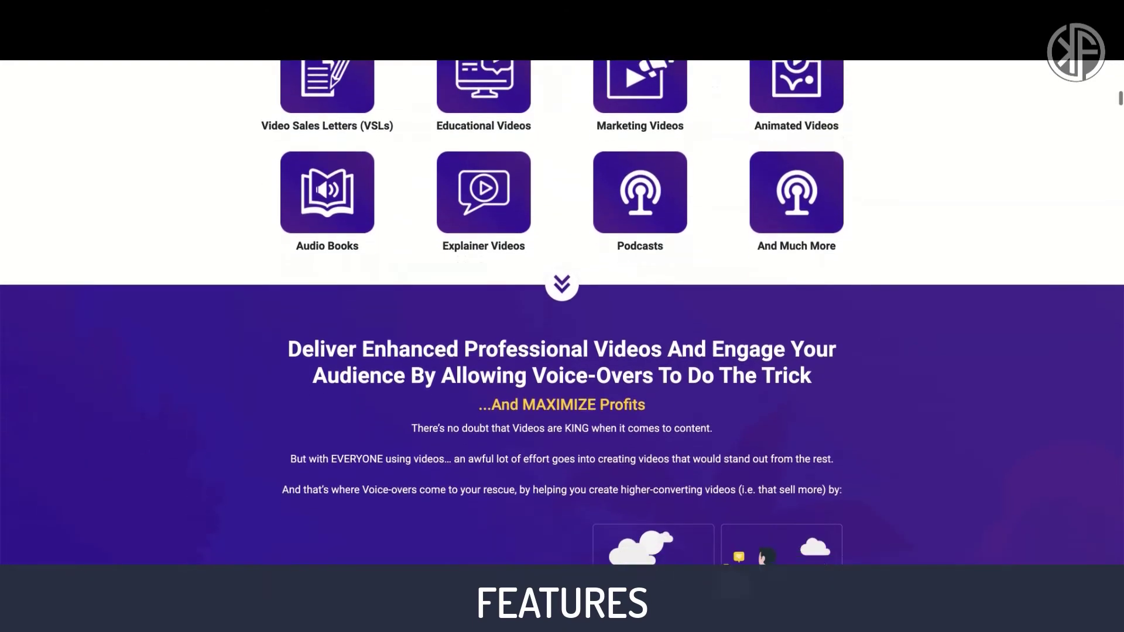
pyautogui.scroll(-2, 562, 313)
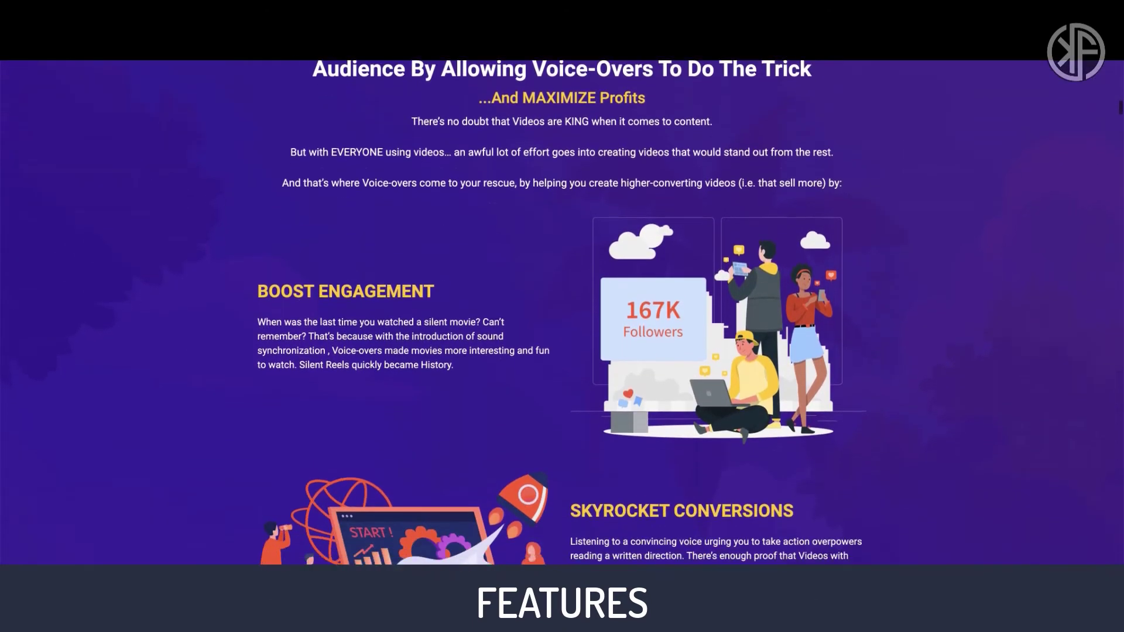
pyautogui.scroll(-5, 562, 312)
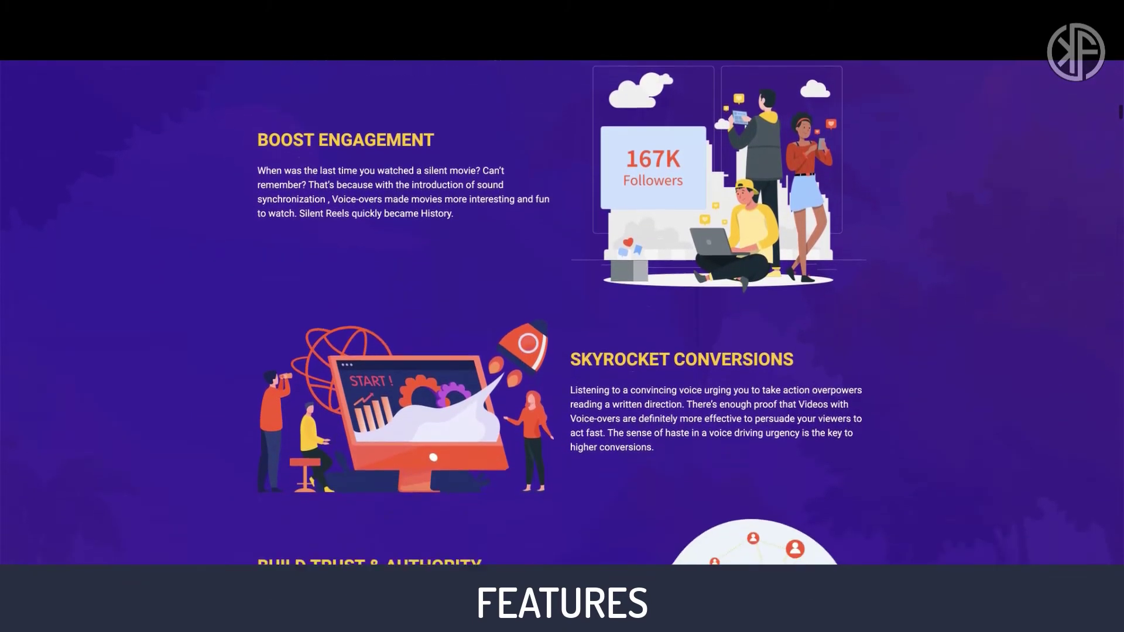
pyautogui.scroll(-3, 563, 313)
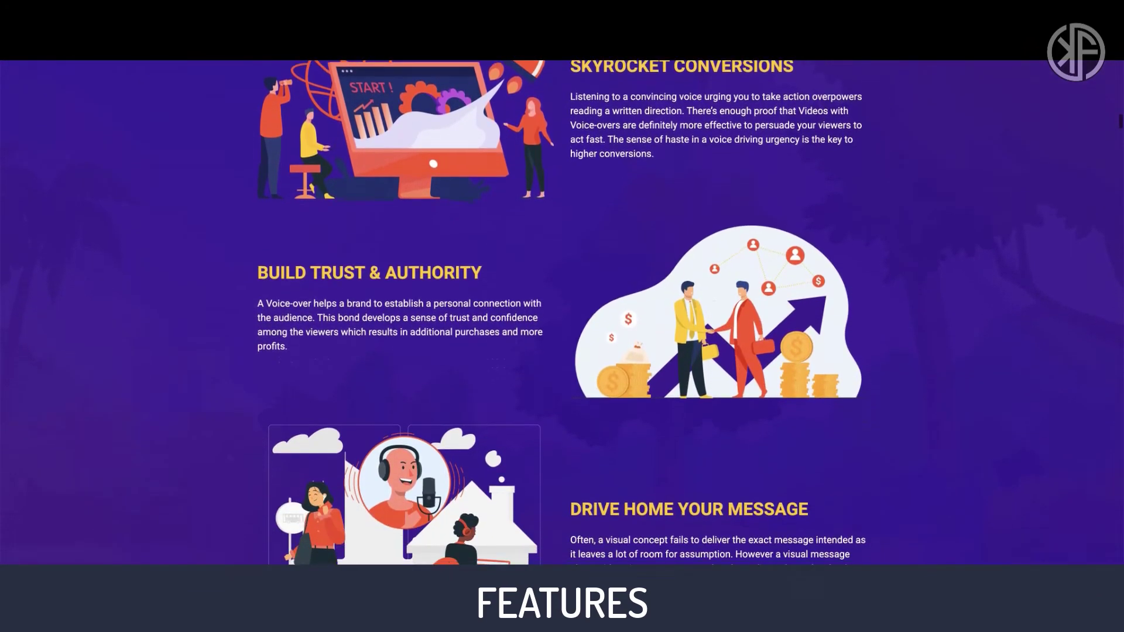
pyautogui.scroll(-3, 562, 312)
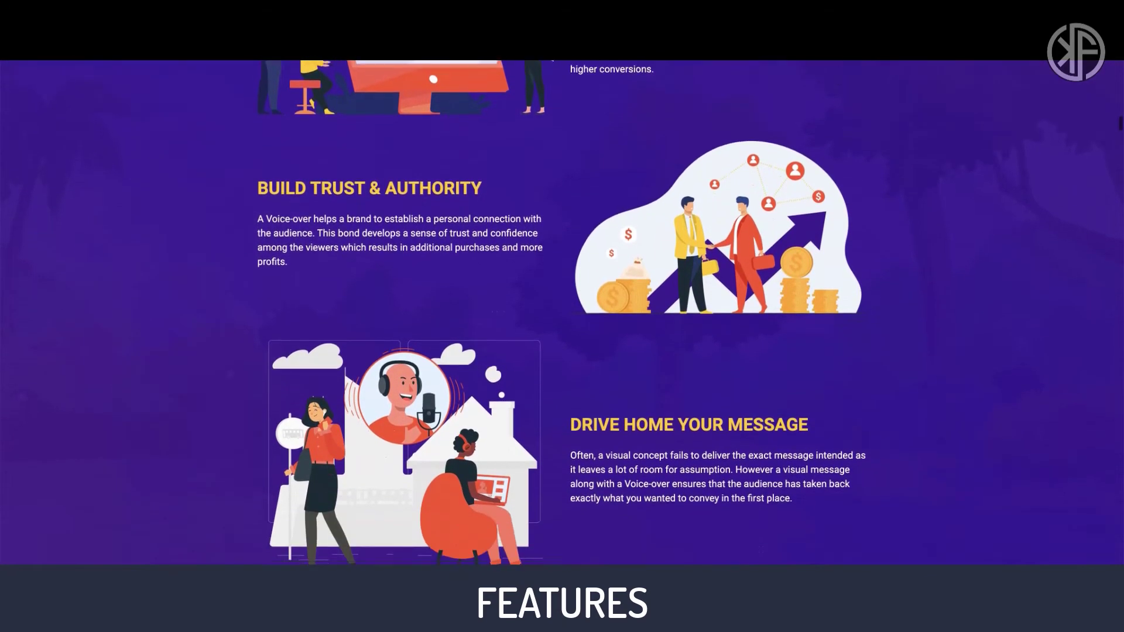
pyautogui.scroll(-6, 563, 312)
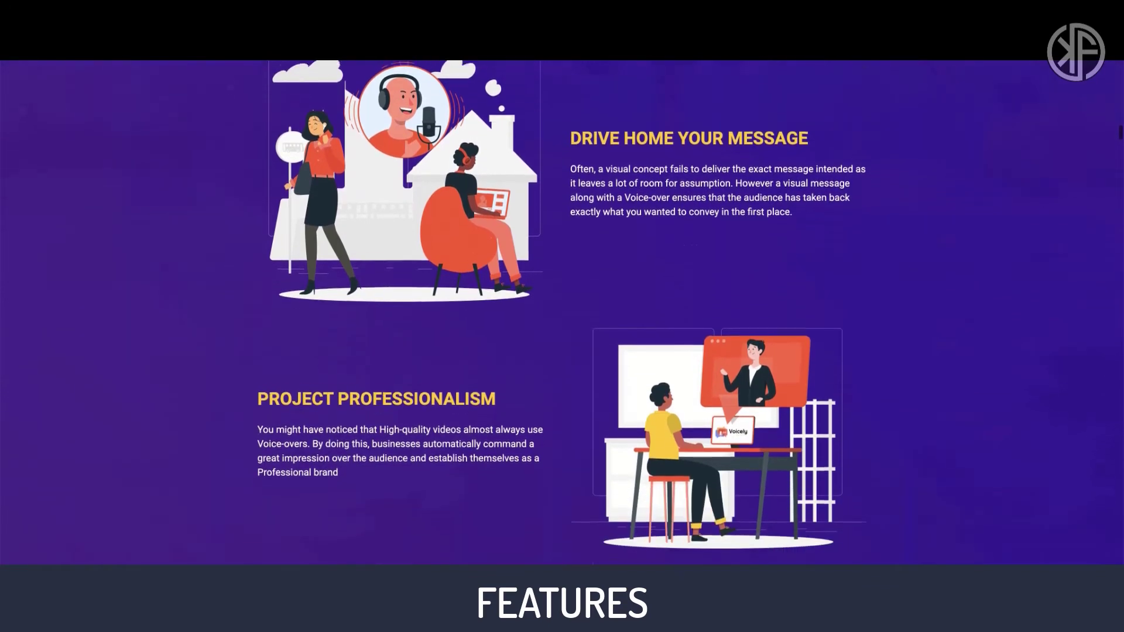
pyautogui.scroll(-1, 562, 313)
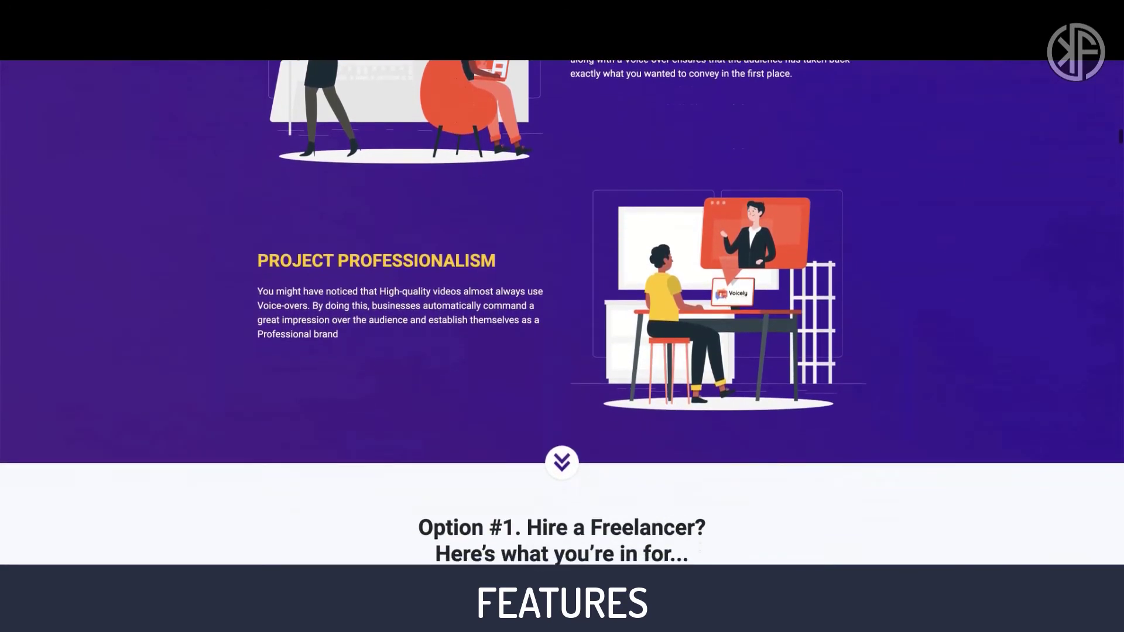
# Read the sales page's comparison of hiring a freelancer, doing it yourself and using Voicely, through to the how-it-works section.
pyautogui.scroll(-4, 562, 312)
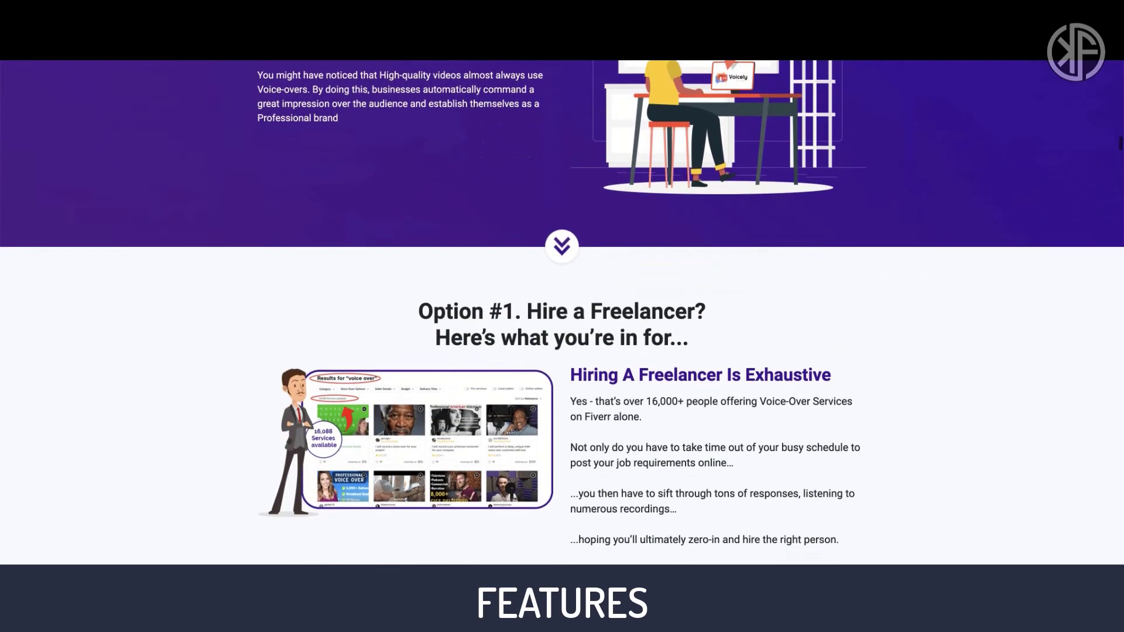
pyautogui.scroll(-5, 562, 313)
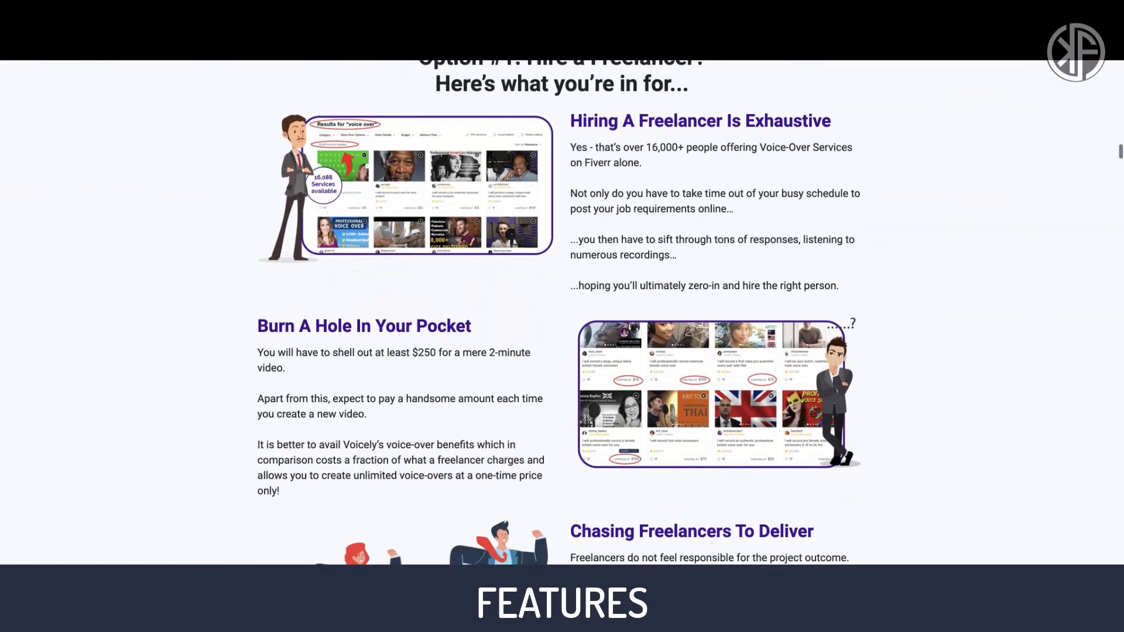
pyautogui.scroll(-2, 562, 313)
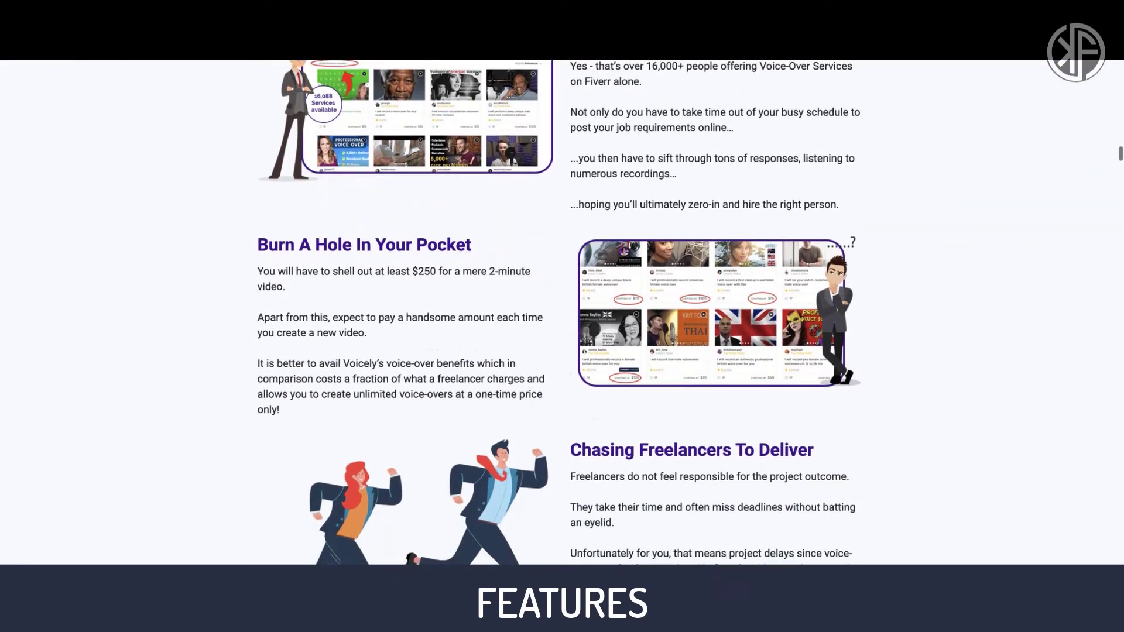
pyautogui.scroll(-5, 562, 313)
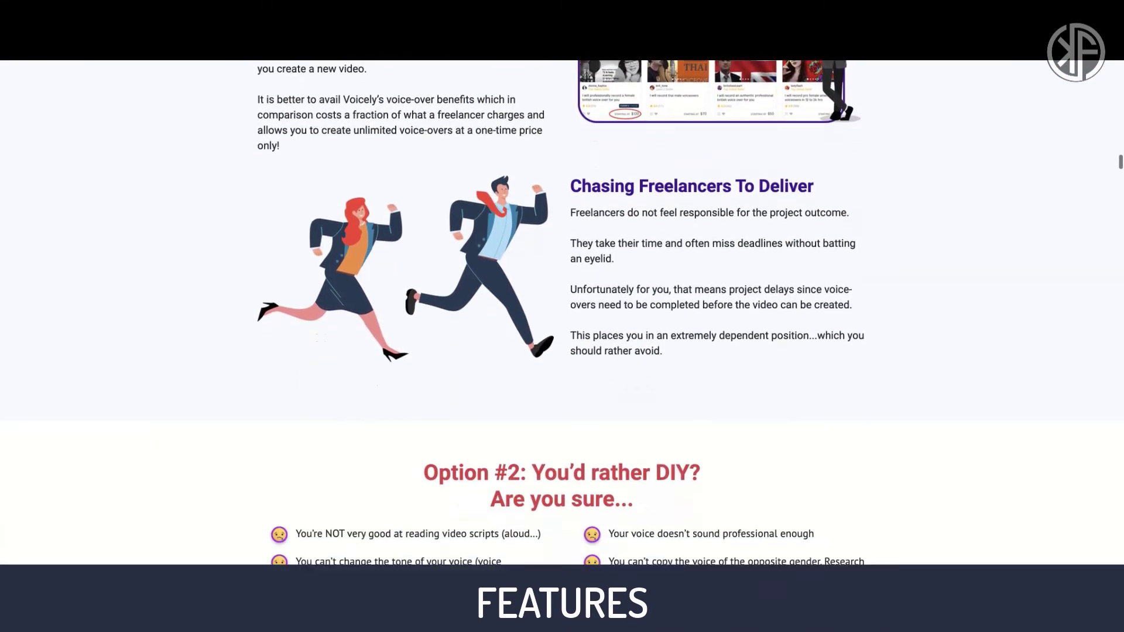
pyautogui.scroll(-3, 562, 313)
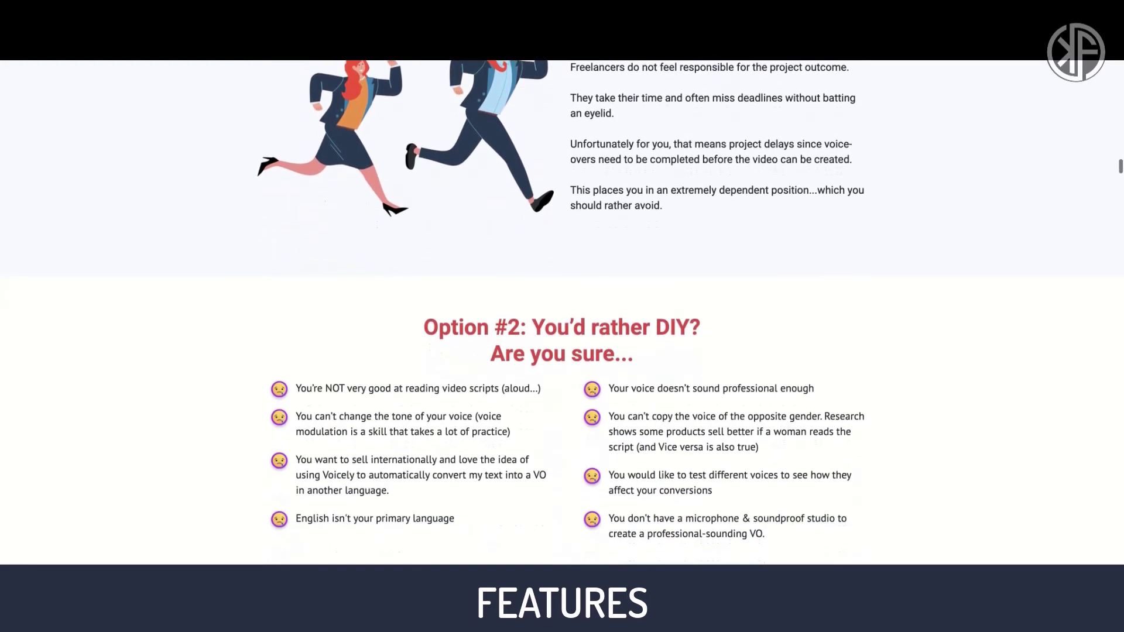
pyautogui.scroll(-5, 562, 313)
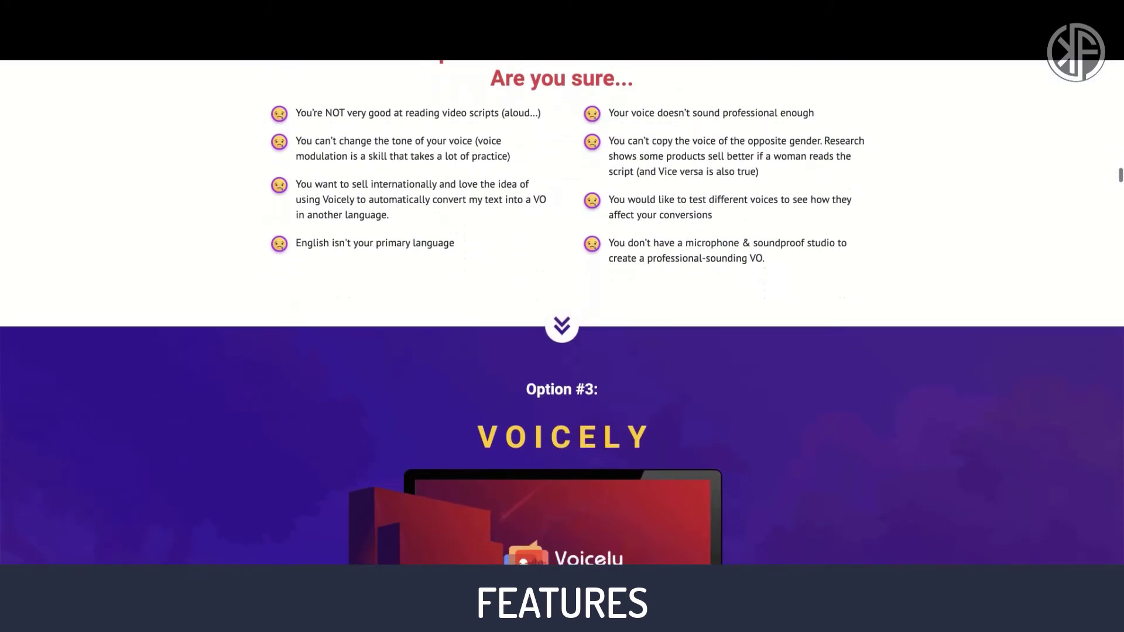
pyautogui.scroll(-3, 563, 313)
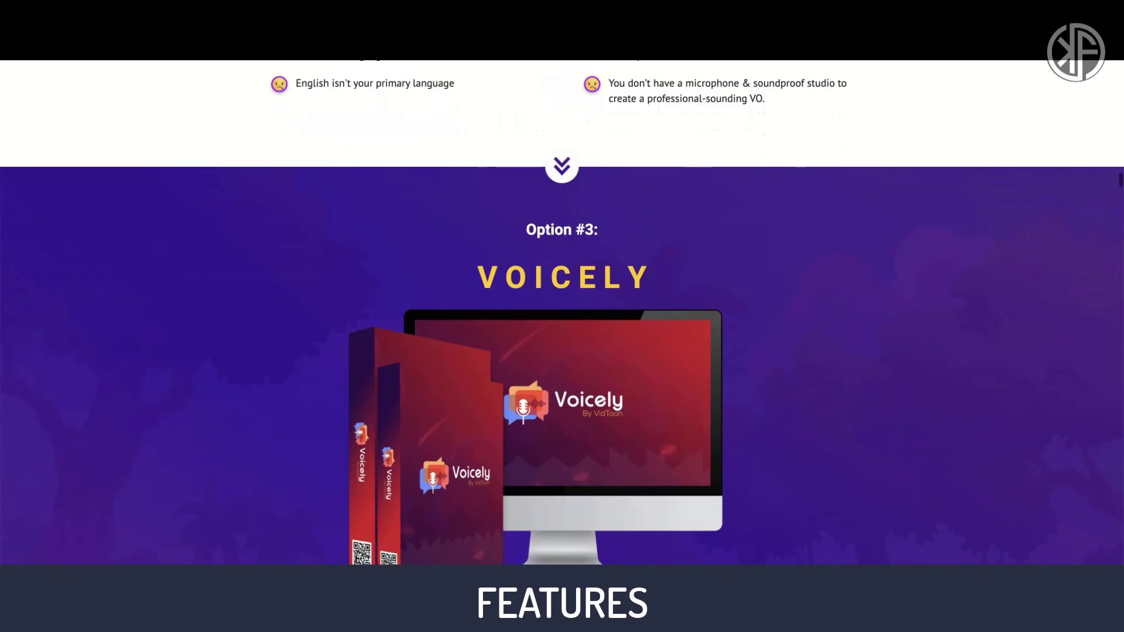
pyautogui.scroll(-5, 563, 312)
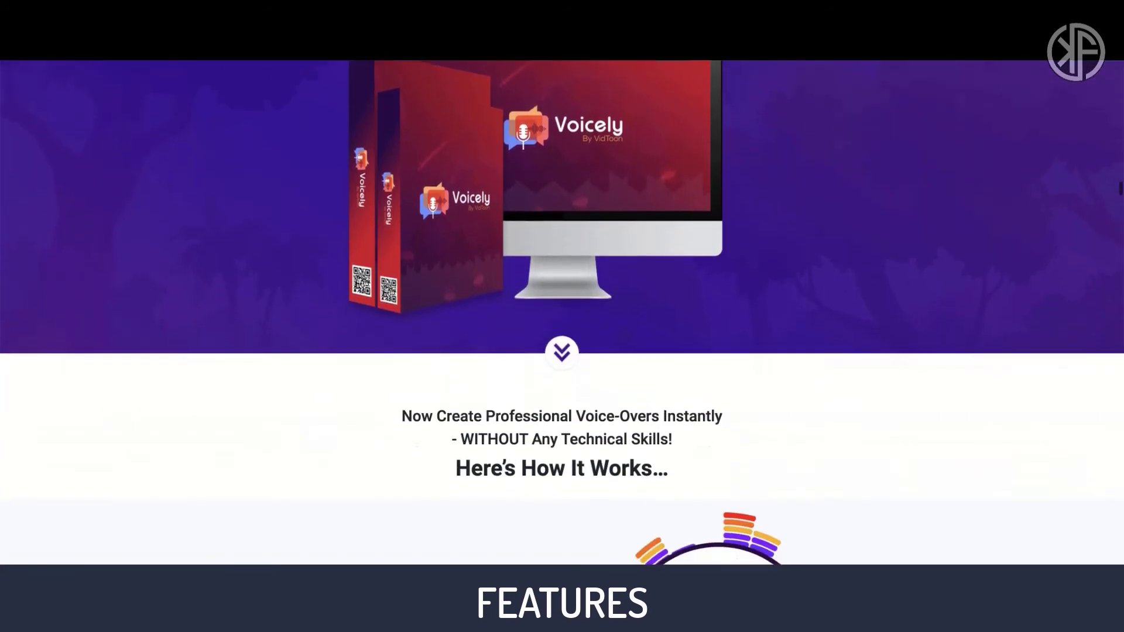
pyautogui.scroll(-3, 562, 313)
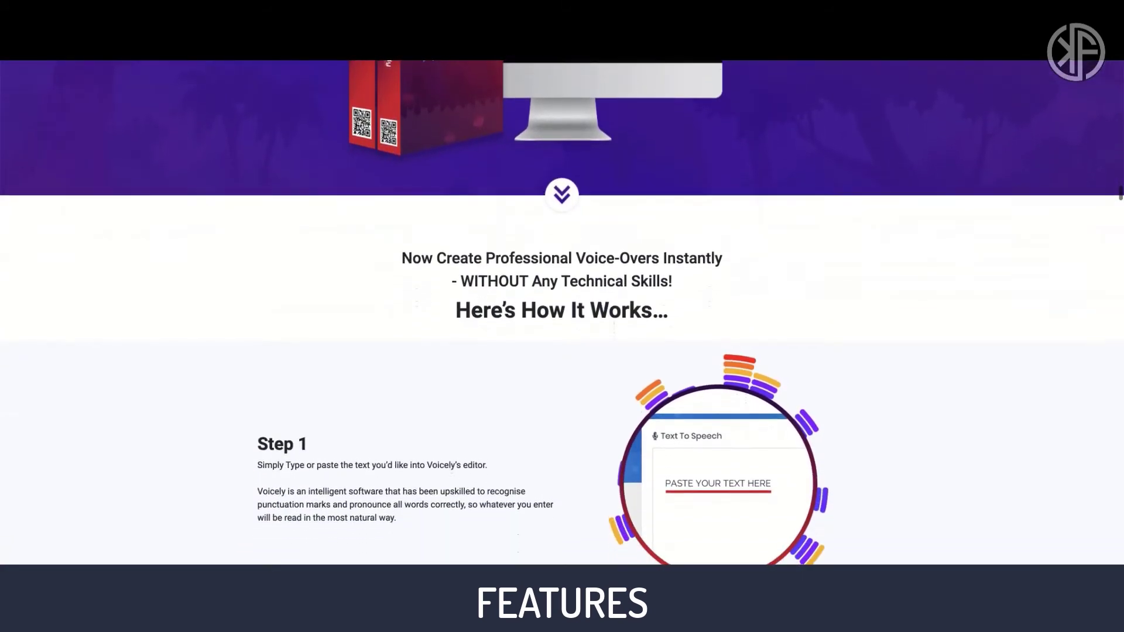
pyautogui.scroll(-3, 562, 313)
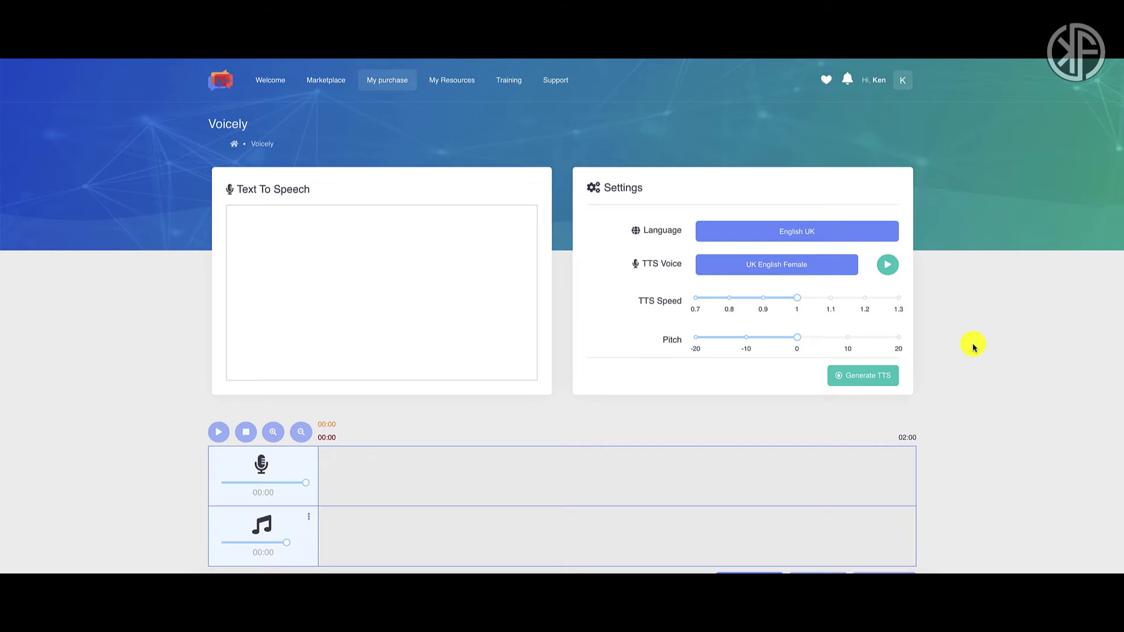
# Paste the copied script about building an online business into the Text To Speech field.
pyautogui.scroll(-1, 974, 347)
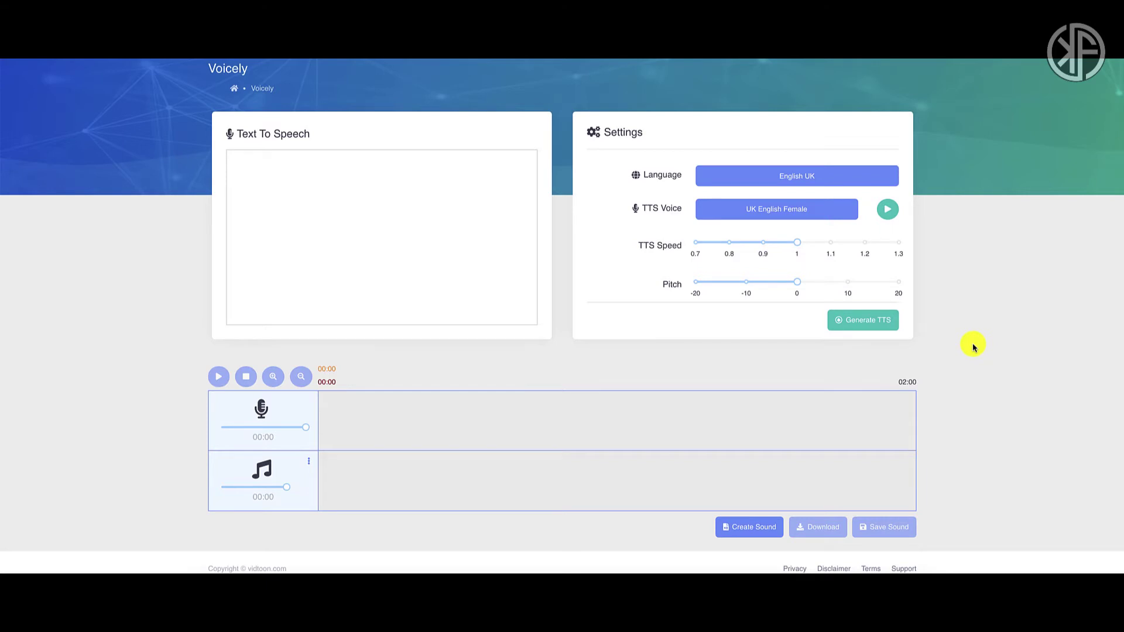
pyautogui.click(265, 185)
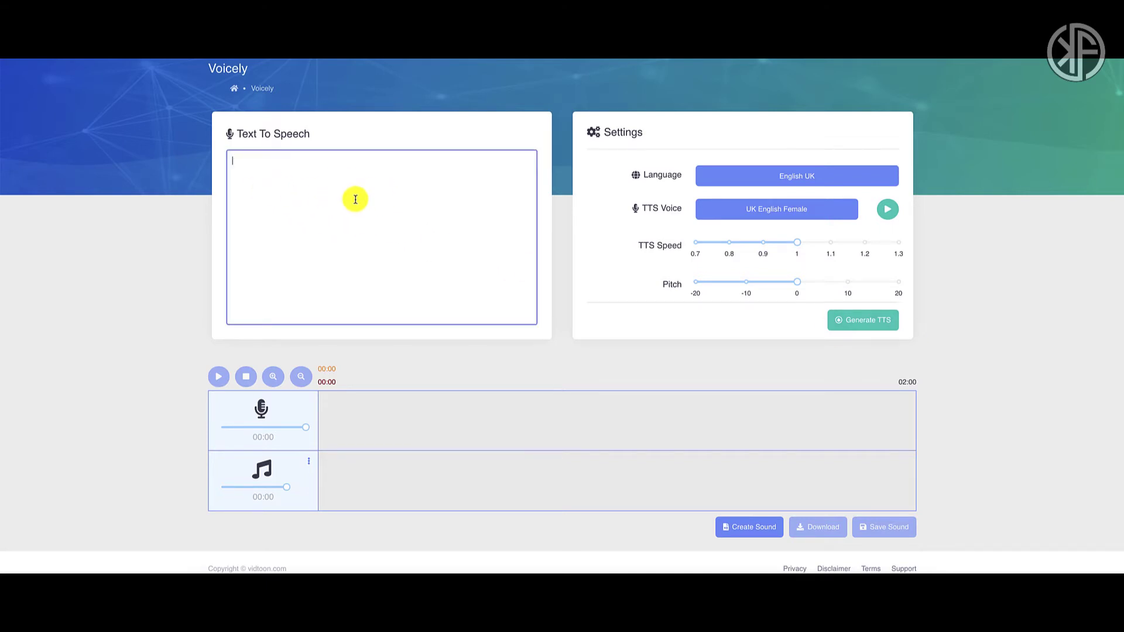
pyautogui.hotkey('ctrl', 'v')
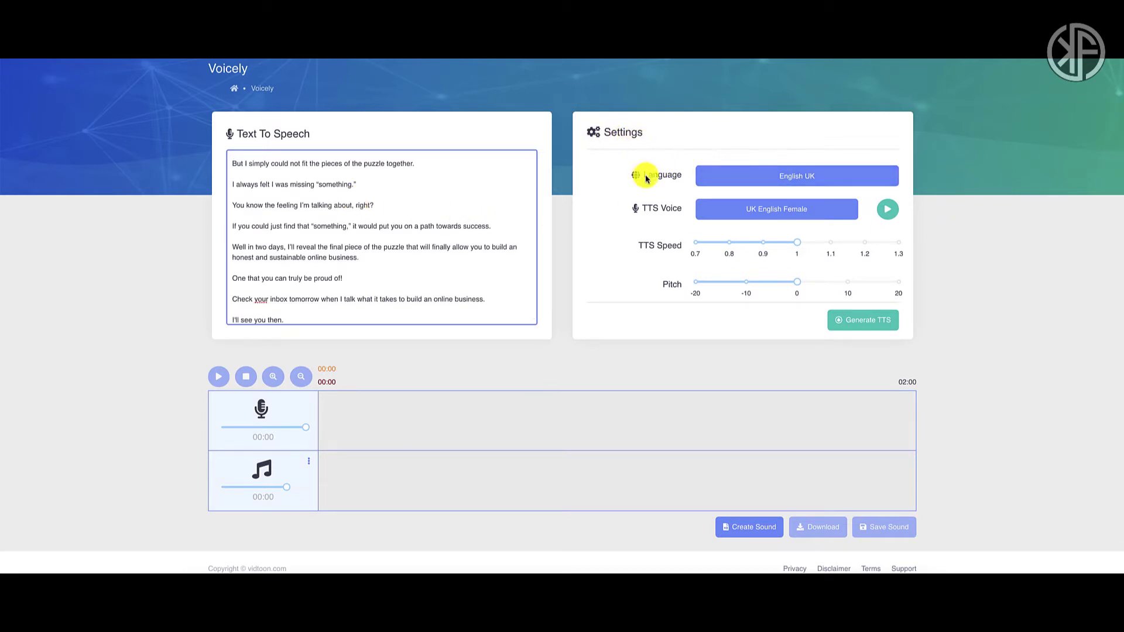
# Look through the available languages and set the speech language to English US.
pyautogui.click(768, 176)
pyautogui.scroll(-3, 781, 271)
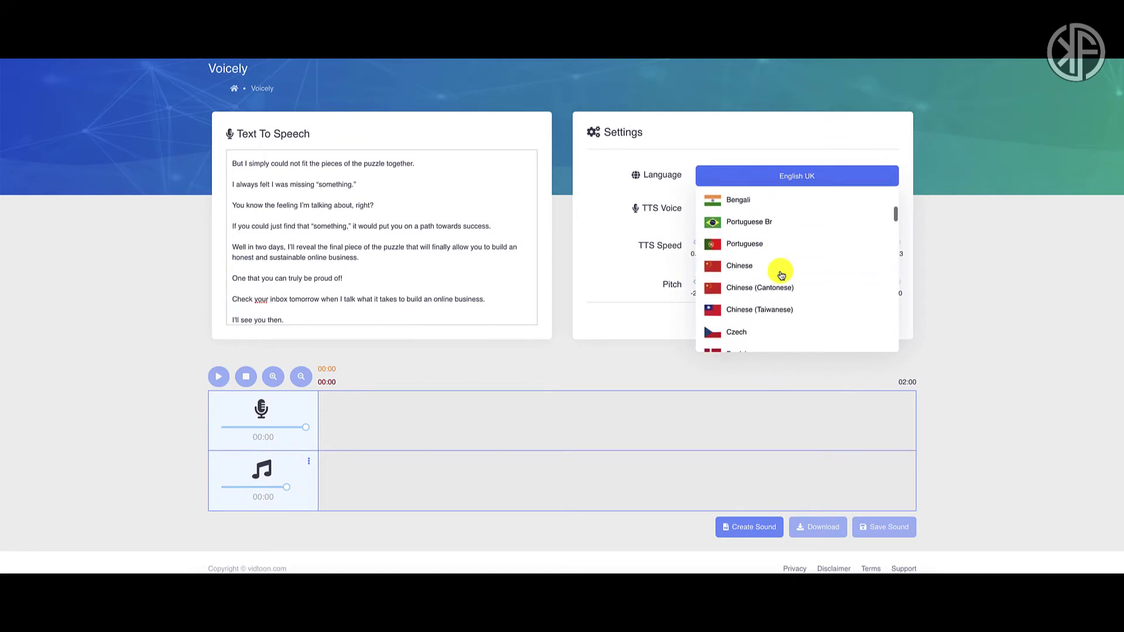
pyautogui.scroll(-20, 781, 274)
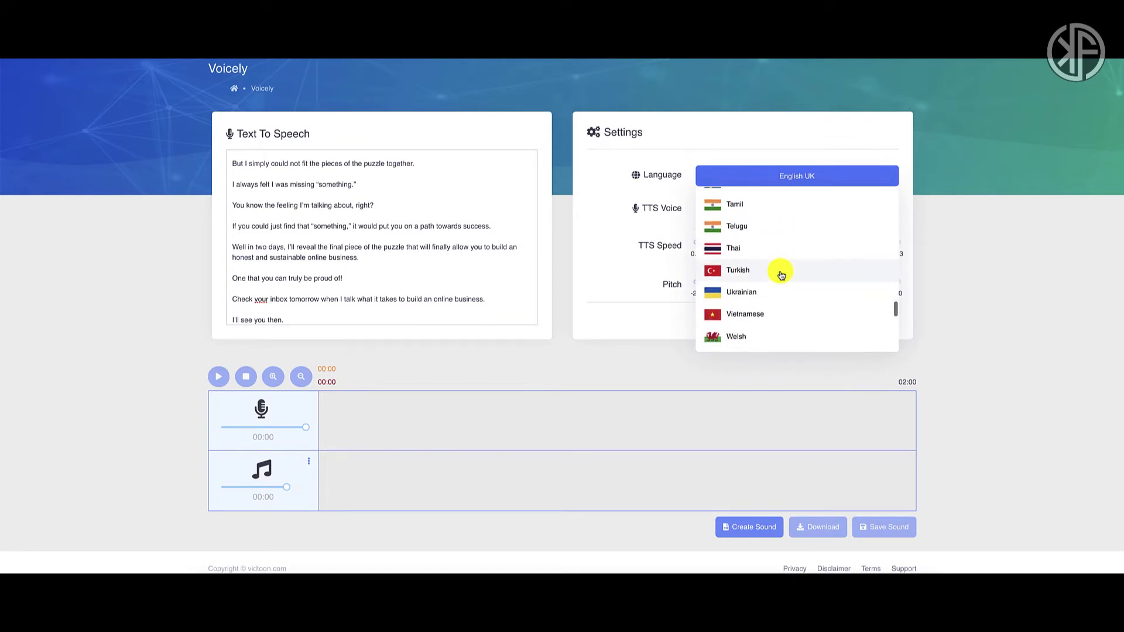
pyautogui.scroll(20, 781, 274)
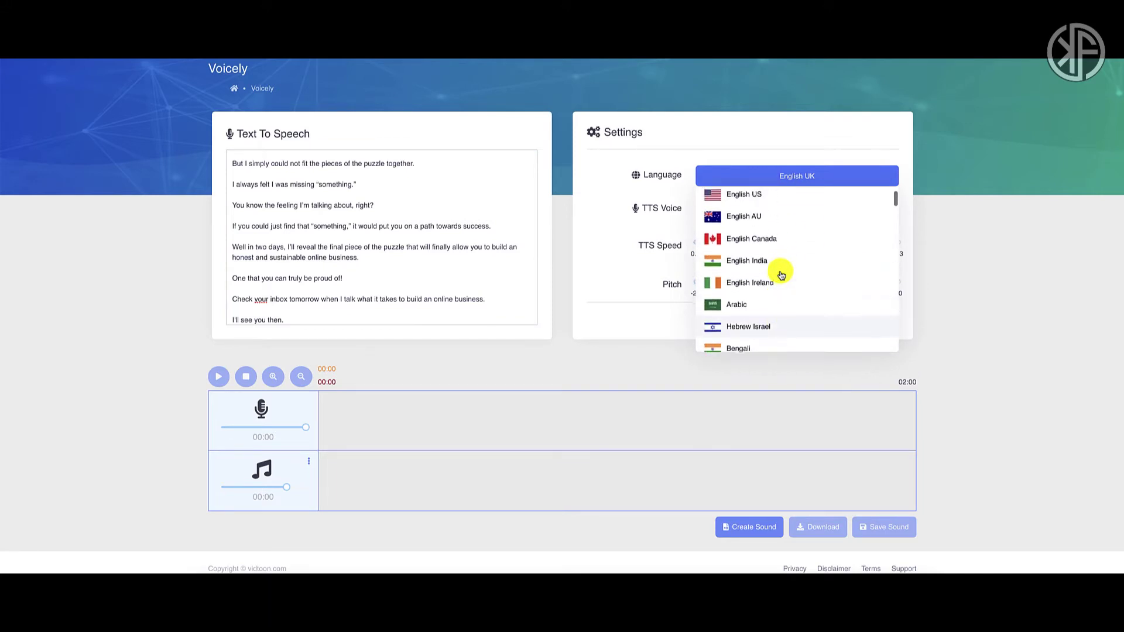
pyautogui.scroll(2, 781, 274)
pyautogui.click(753, 231)
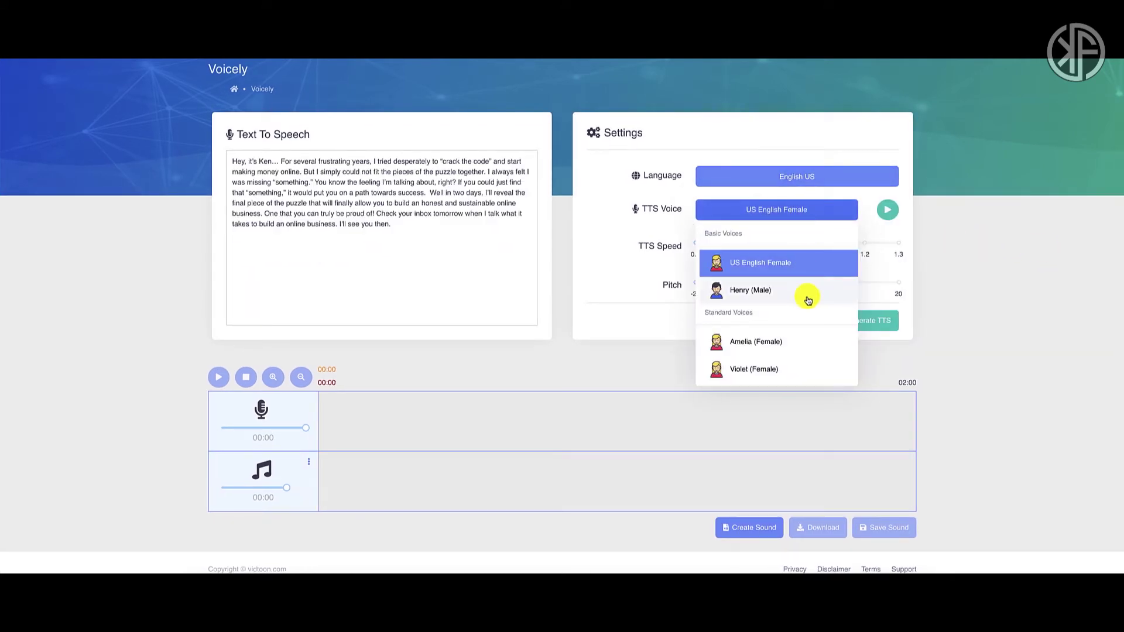
# Examine the English US voices on offer, from the basic and standard voices through the natural ones to the end.
pyautogui.scroll(-3, 808, 300)
pyautogui.scroll(1, 806, 296)
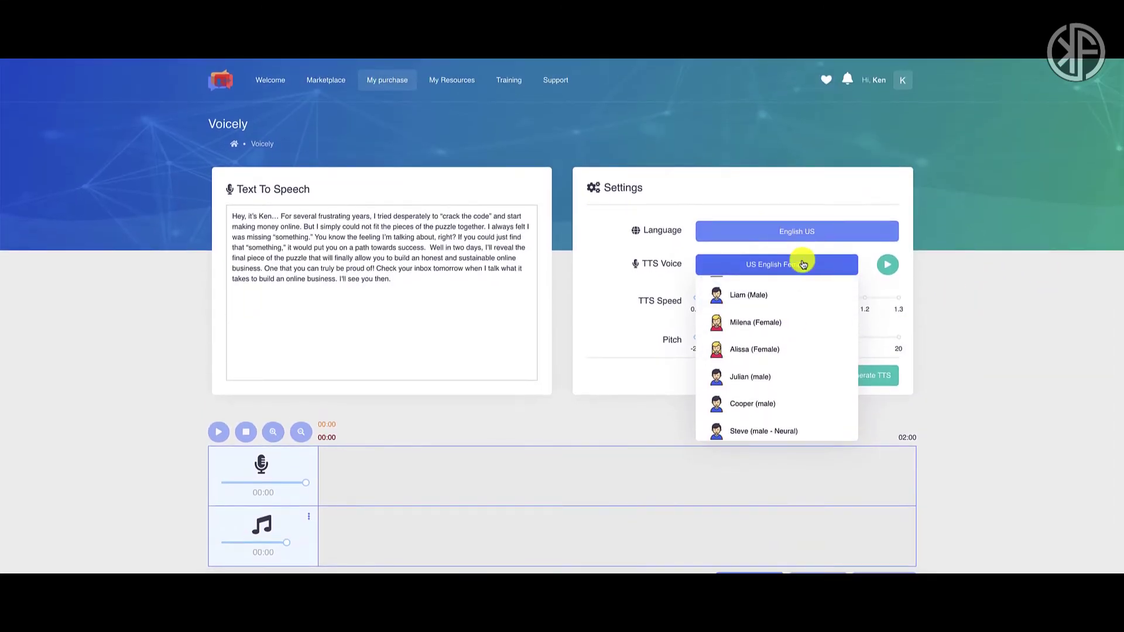
pyautogui.scroll(1, 807, 313)
pyautogui.scroll(2, 805, 314)
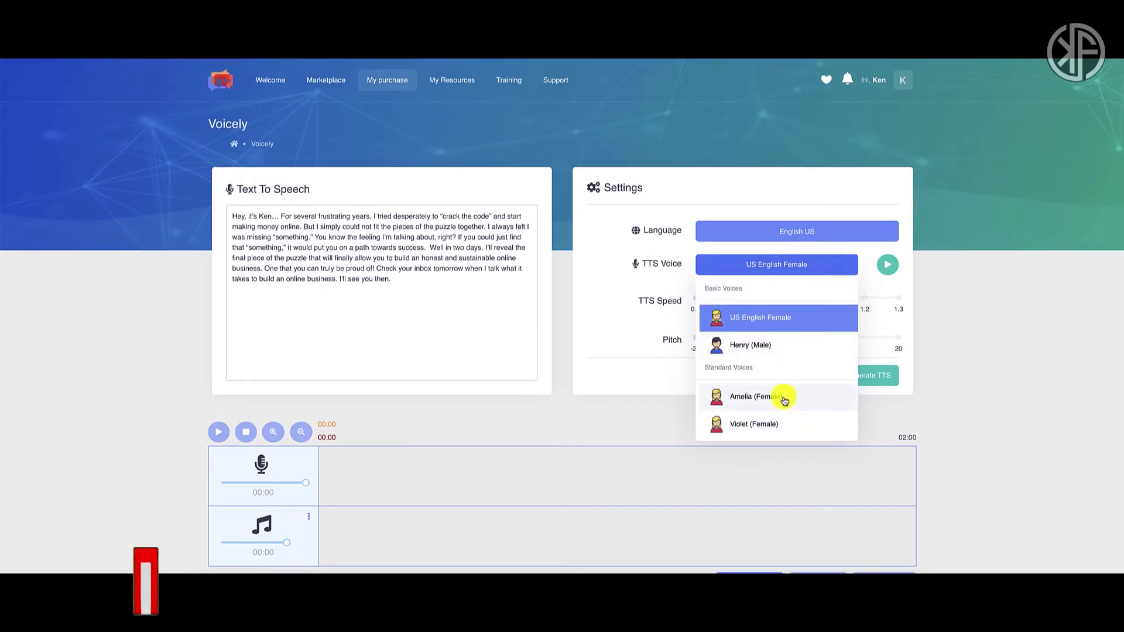
pyautogui.scroll(-3, 784, 397)
pyautogui.scroll(-3, 784, 397)
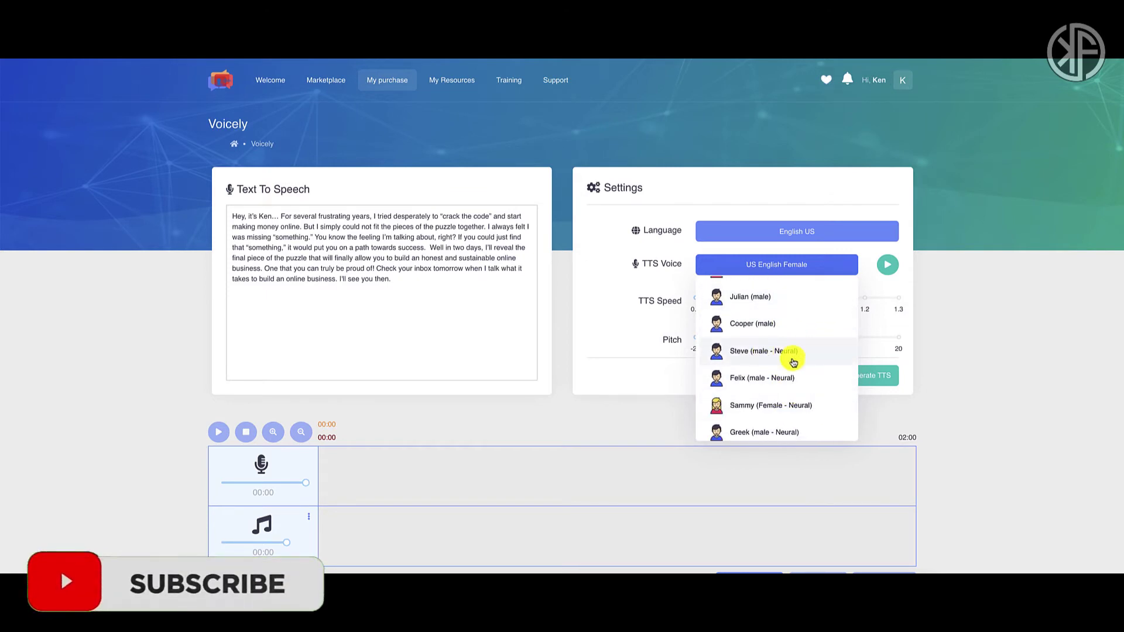
pyautogui.scroll(-3, 787, 378)
pyautogui.scroll(-4, 794, 382)
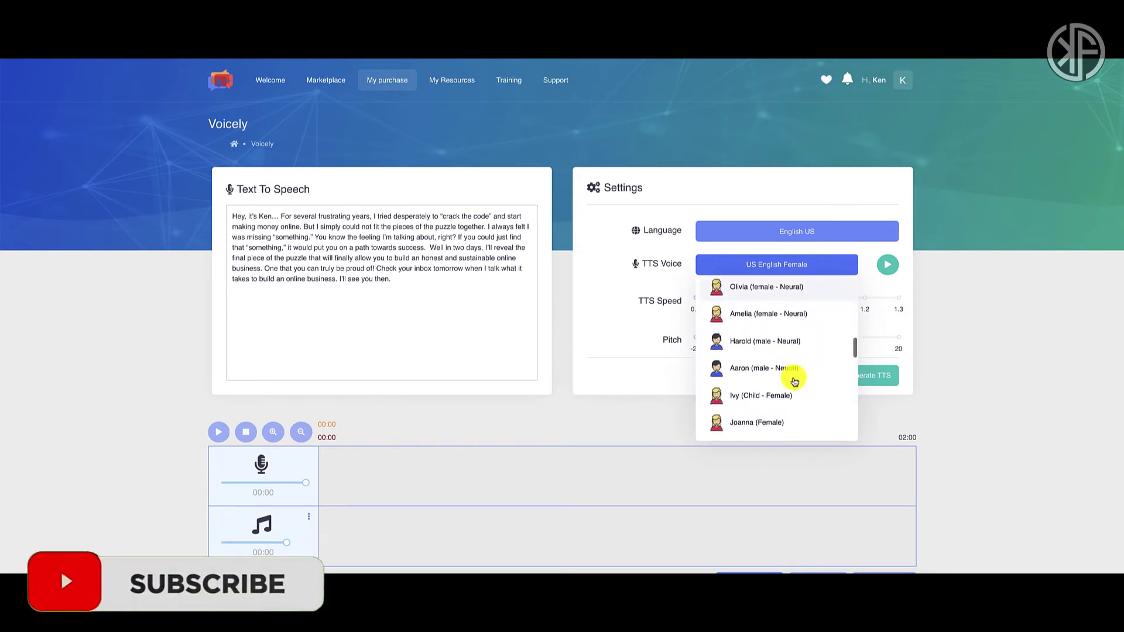
pyautogui.scroll(-3, 795, 382)
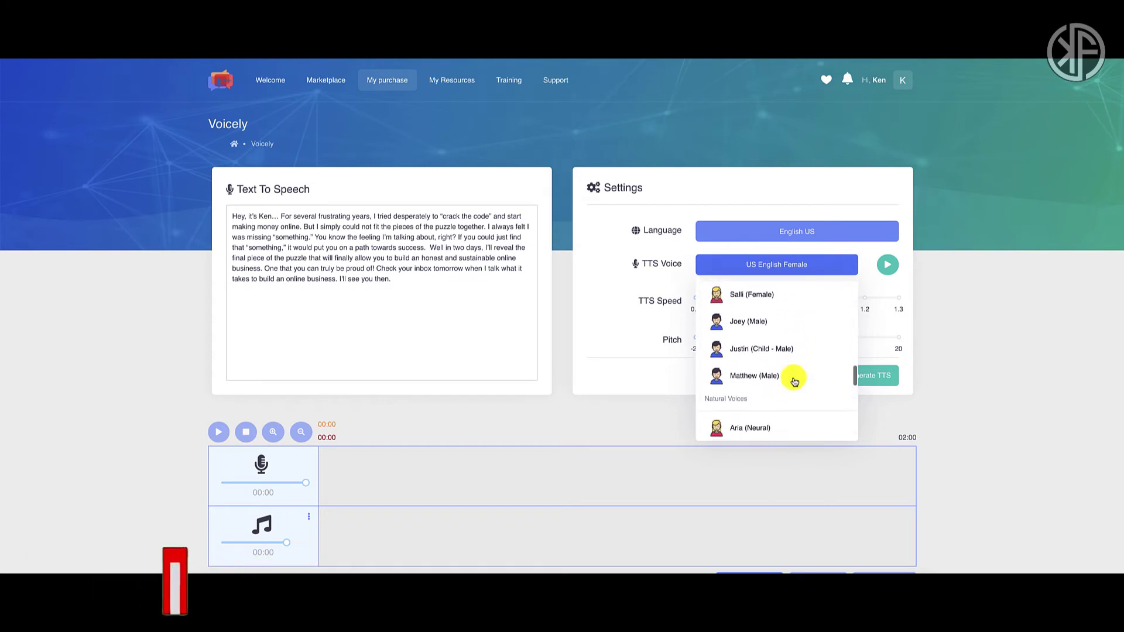
pyautogui.scroll(-4, 795, 381)
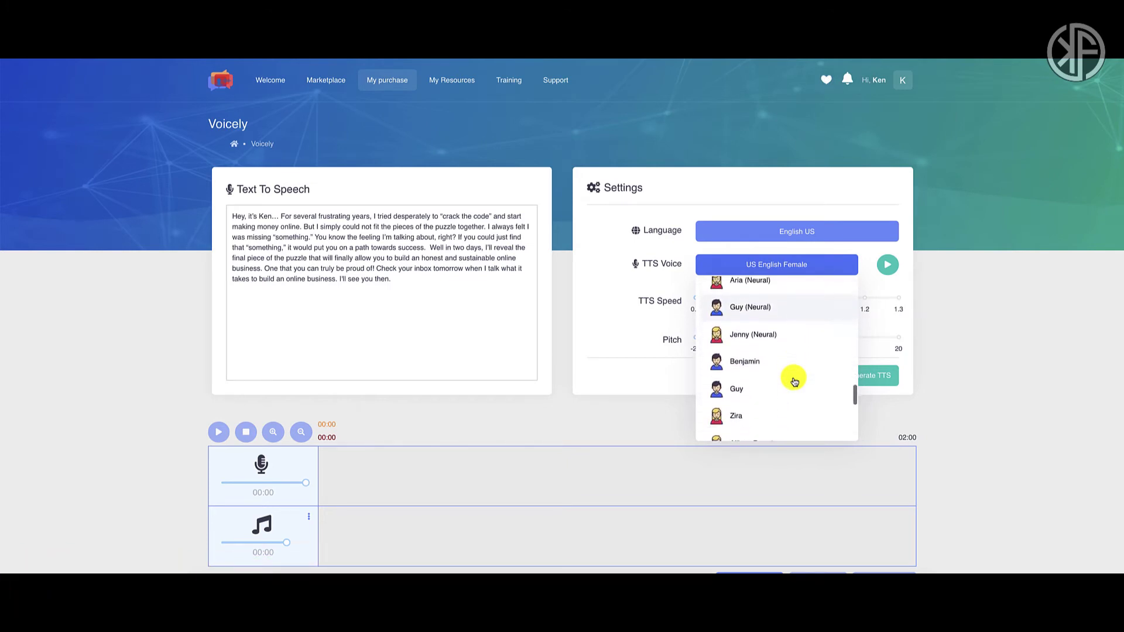
pyautogui.scroll(-3, 795, 381)
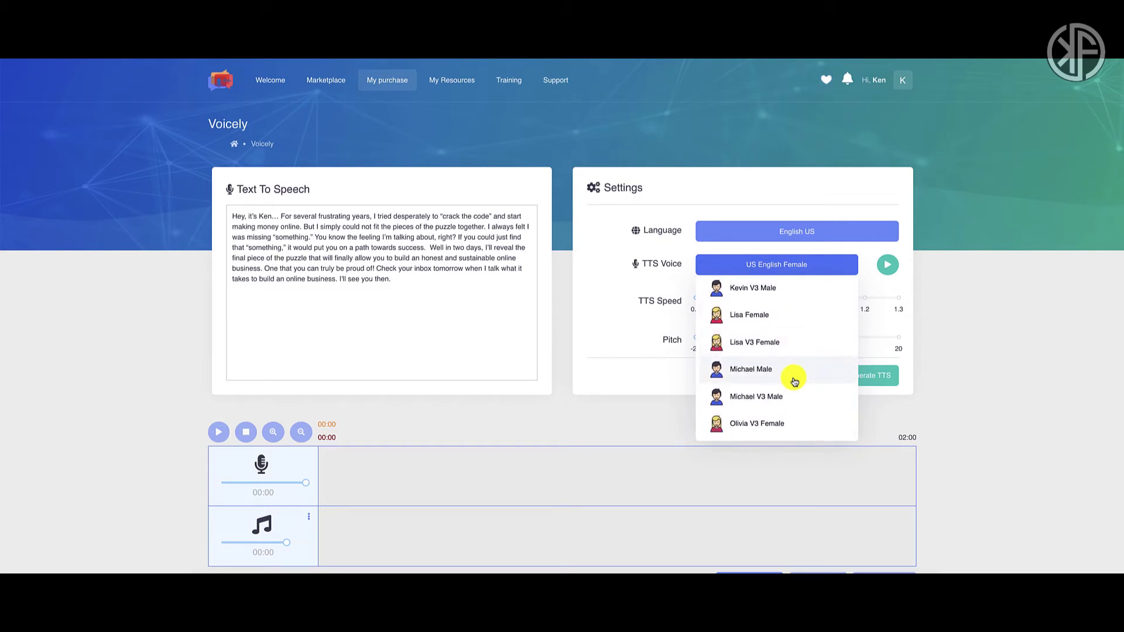
# Close the voice choices and look over the TTS Speed and Pitch settings and the audio timeline.
pyautogui.scroll(6, 794, 382)
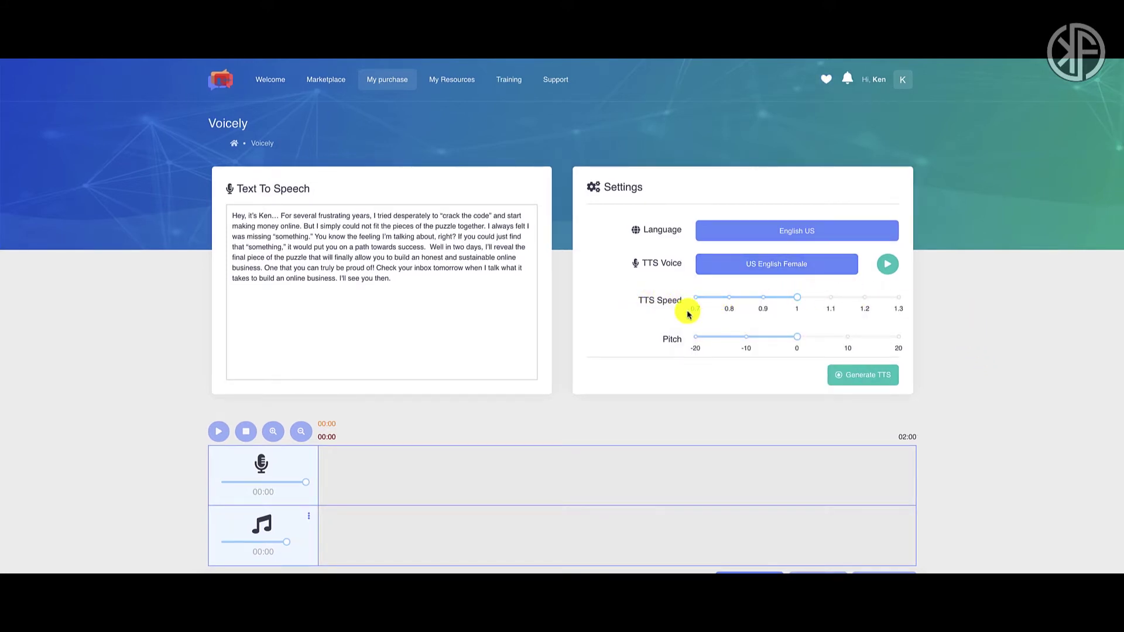
pyautogui.moveTo(797, 342)
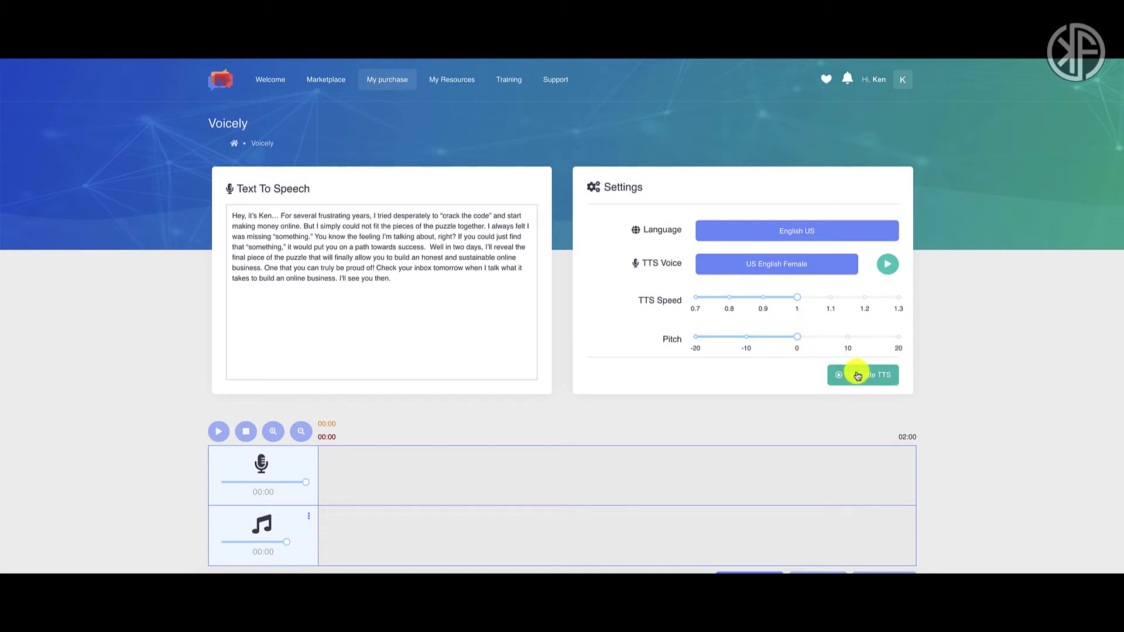
pyautogui.scroll(-1, 941, 381)
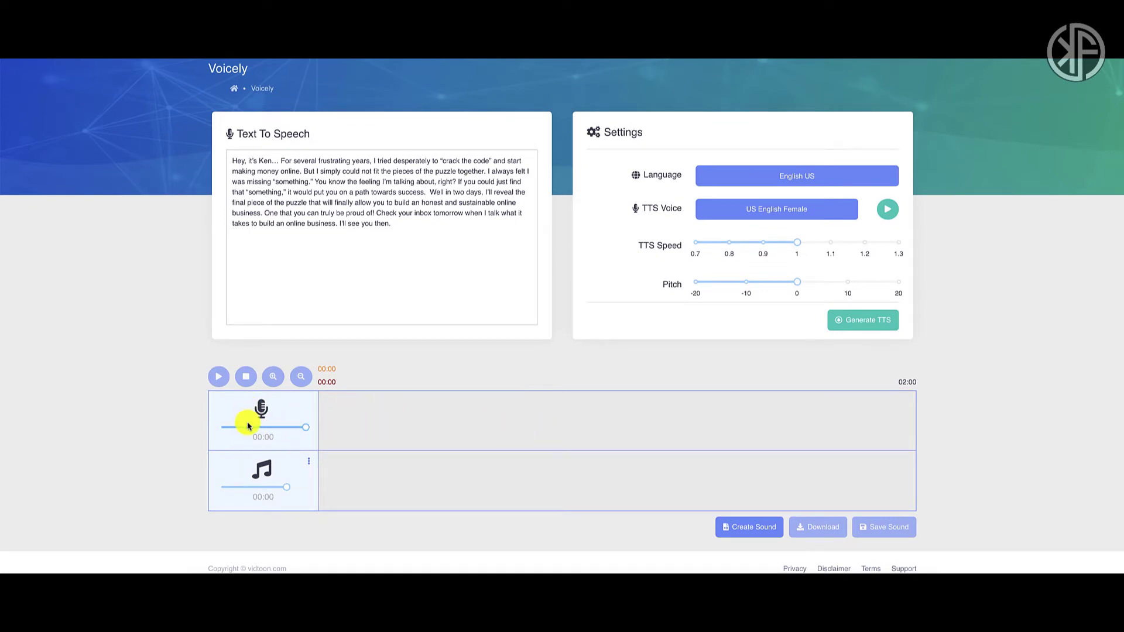
# Browse the background soundtracks offered for the music track, cancel without adding one, and check the track's upload option.
pyautogui.click(310, 465)
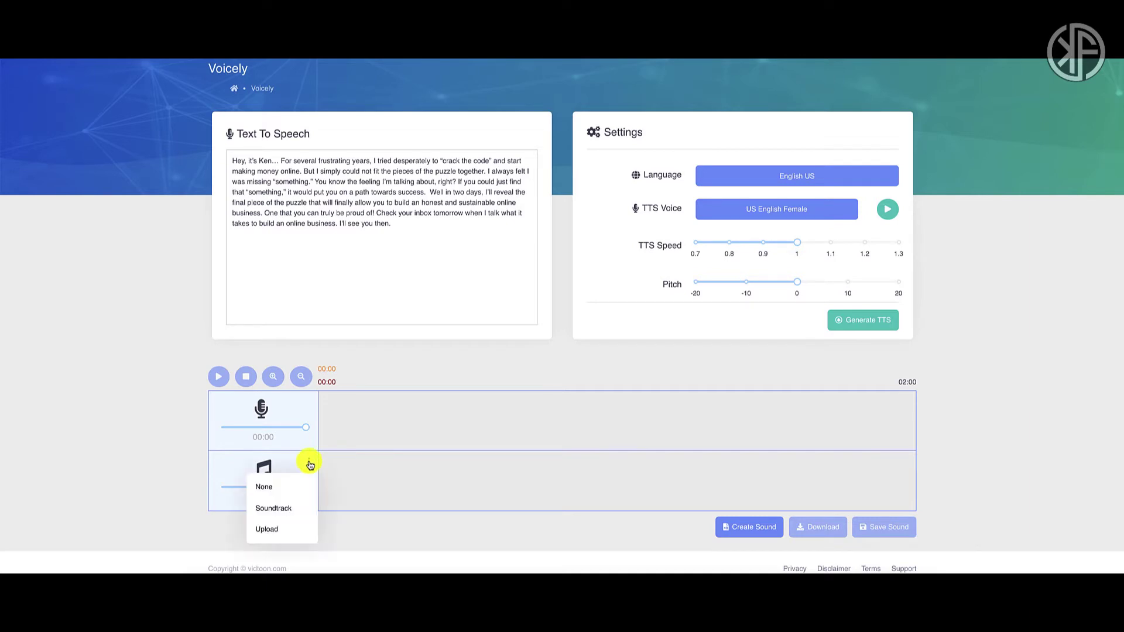
pyautogui.click(274, 508)
pyautogui.click(550, 146)
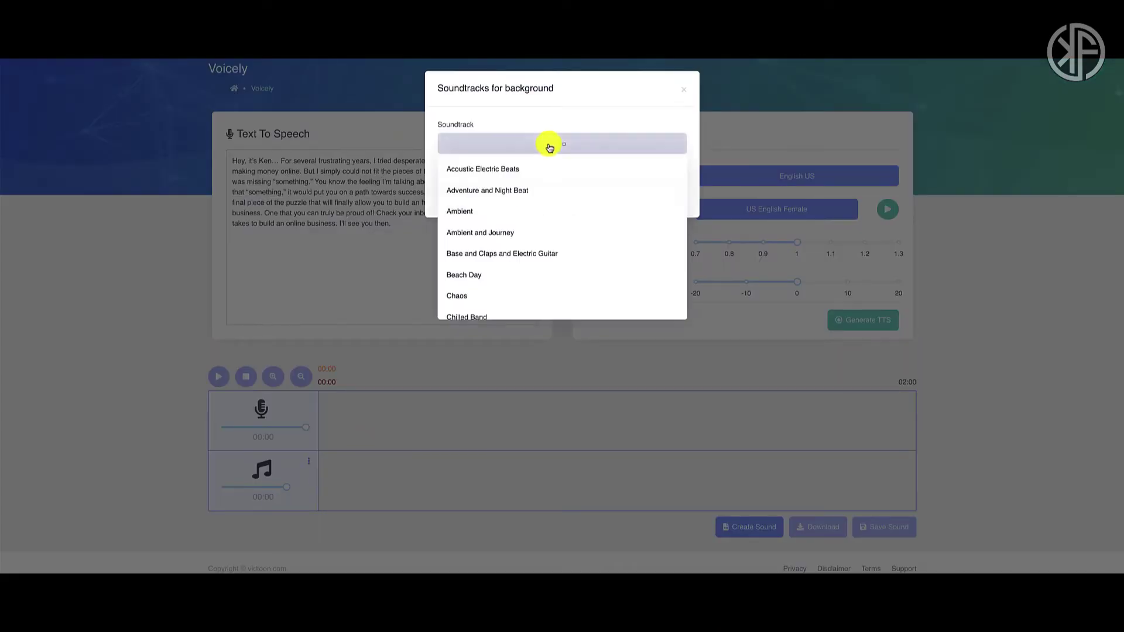
pyautogui.scroll(-10, 554, 212)
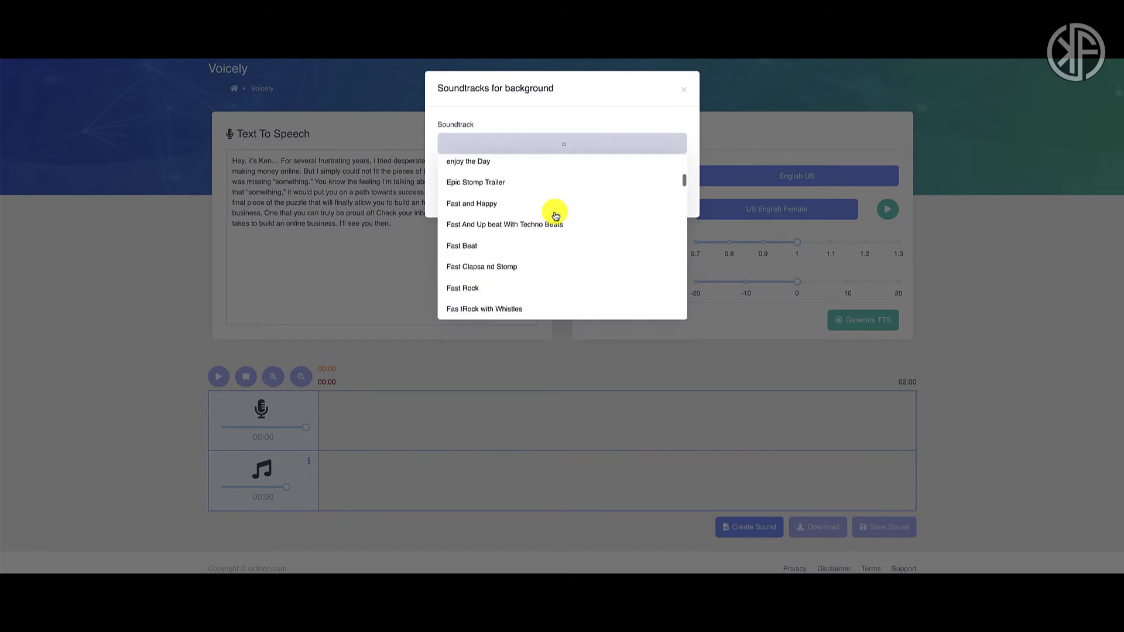
pyautogui.scroll(-15, 555, 217)
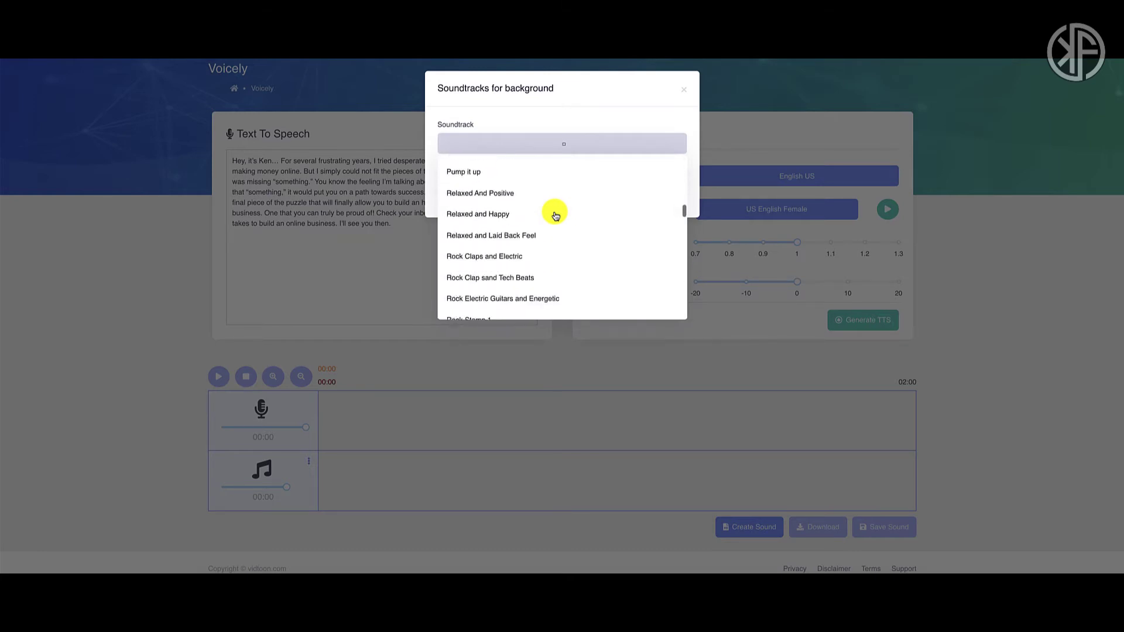
pyautogui.scroll(-15, 556, 217)
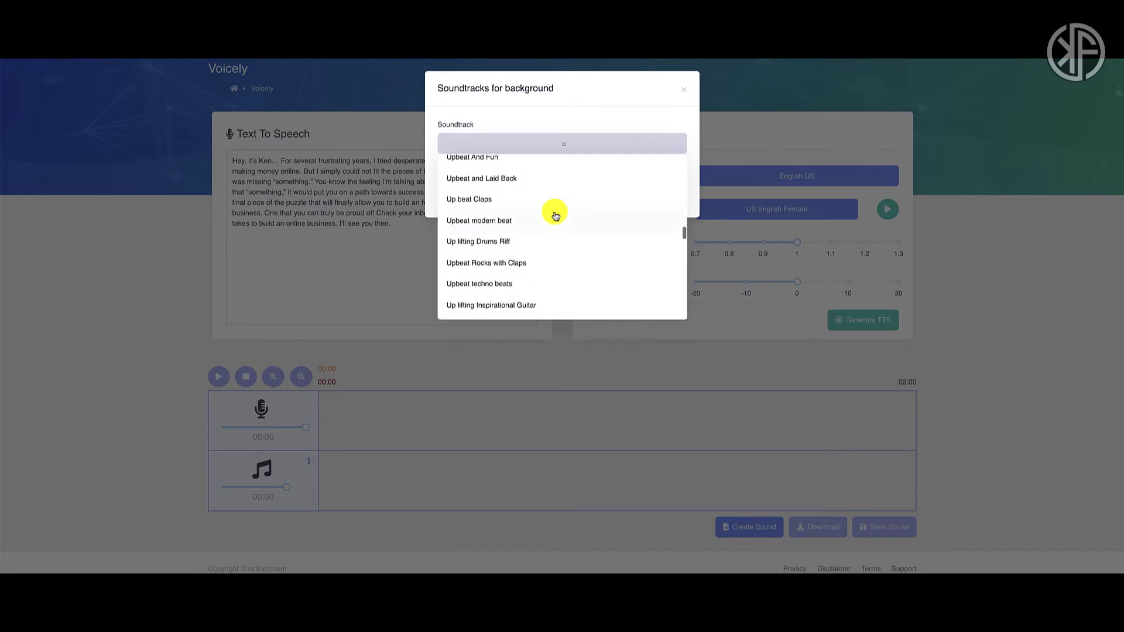
pyautogui.scroll(-15, 556, 217)
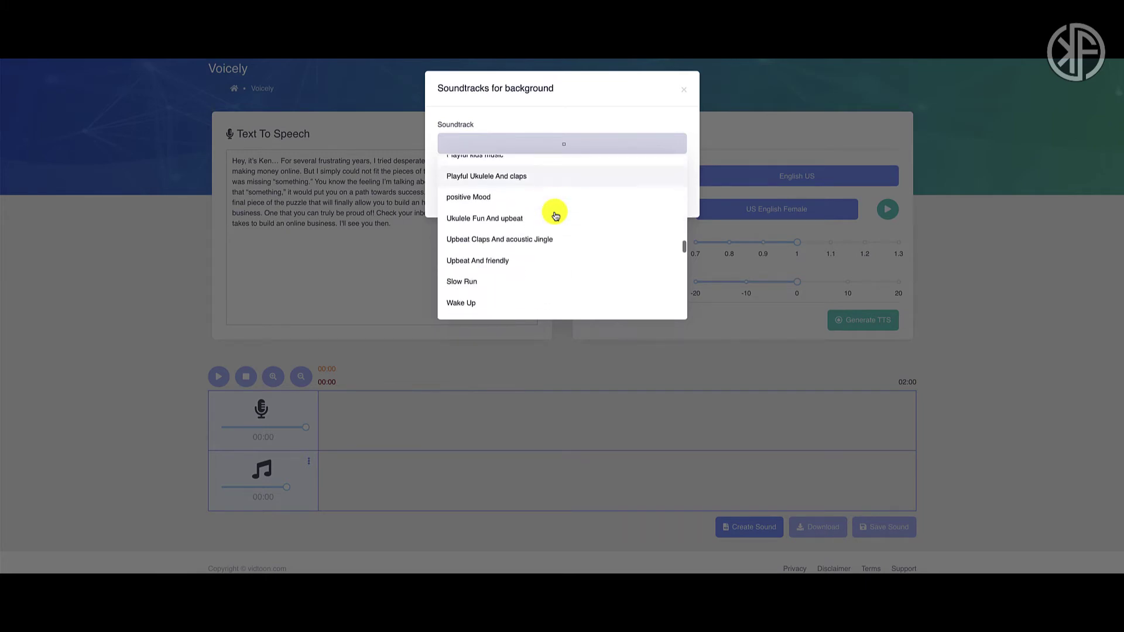
pyautogui.scroll(-10, 556, 216)
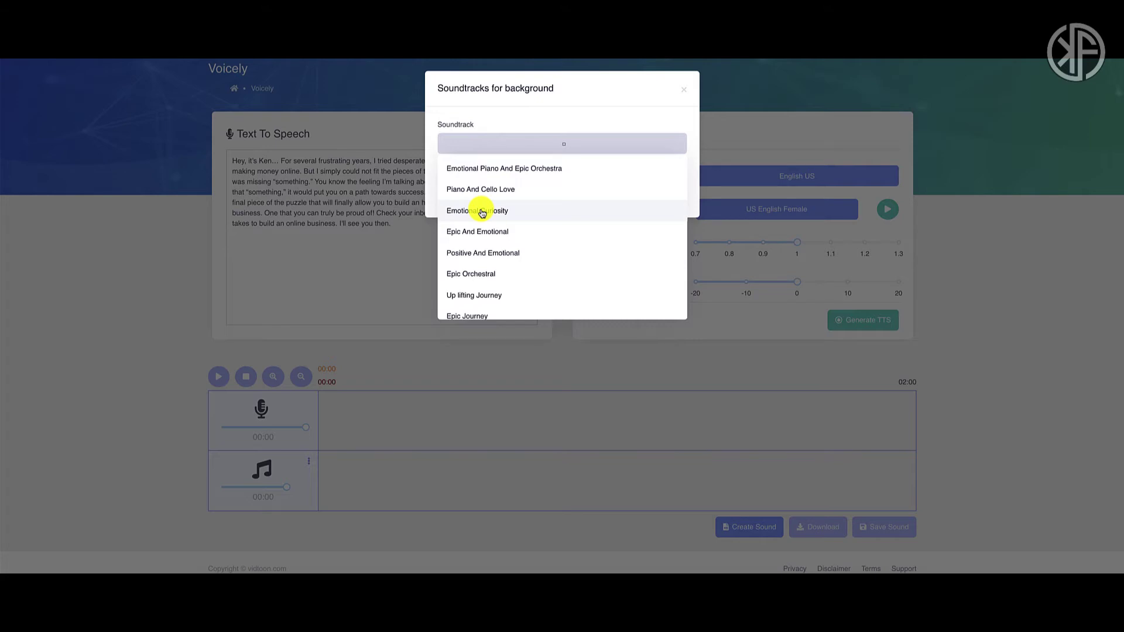
pyautogui.scroll(-15, 482, 213)
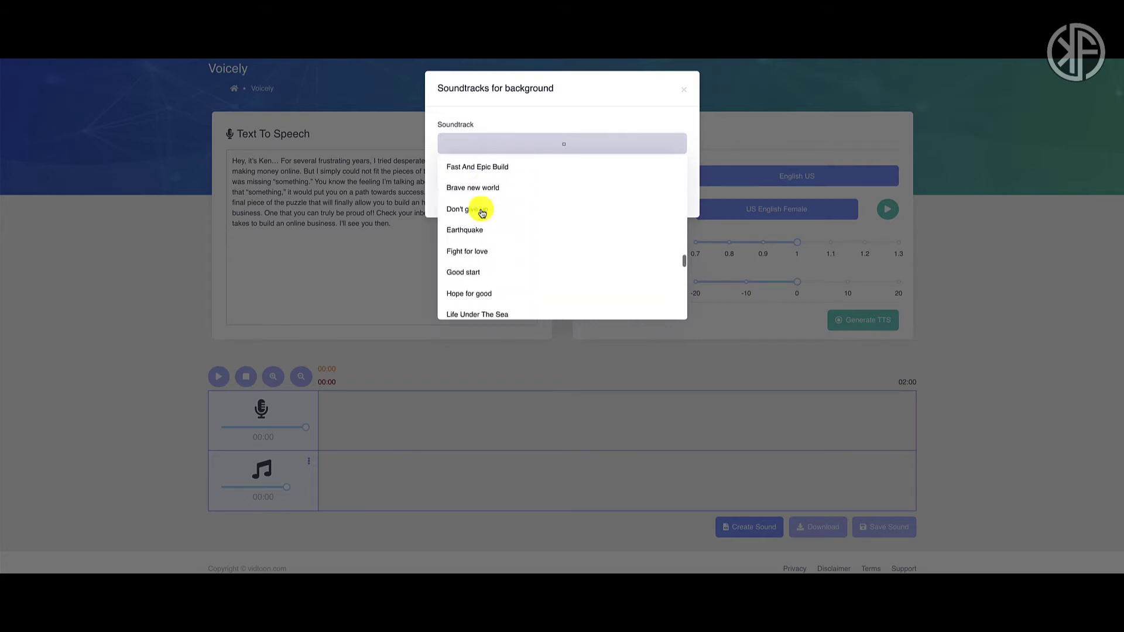
pyautogui.scroll(-15, 482, 213)
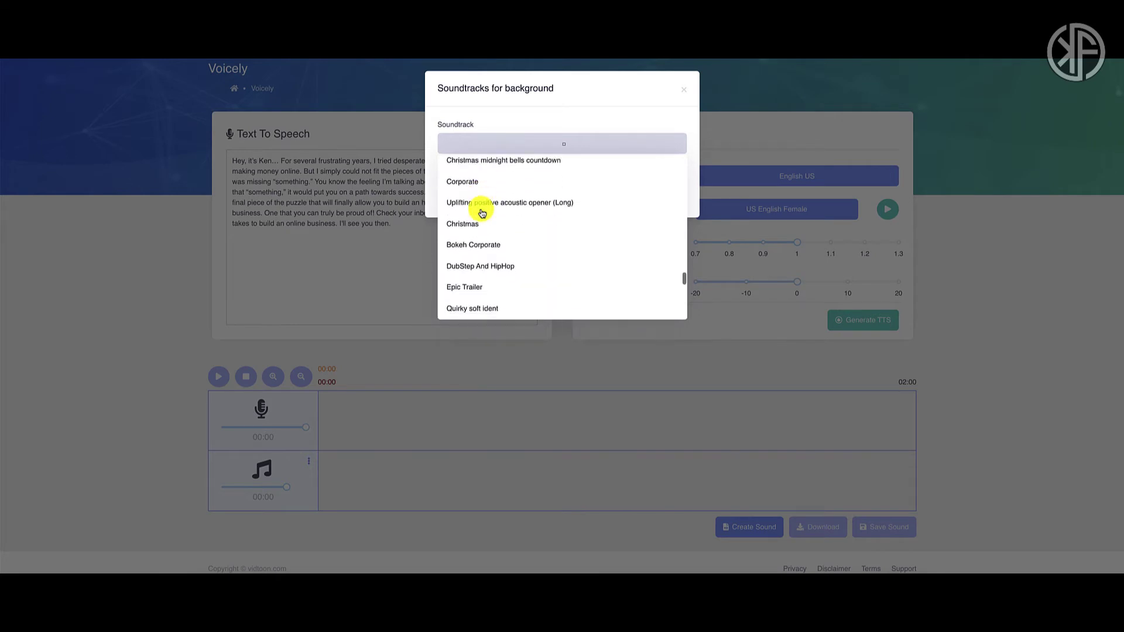
pyautogui.scroll(-10, 482, 213)
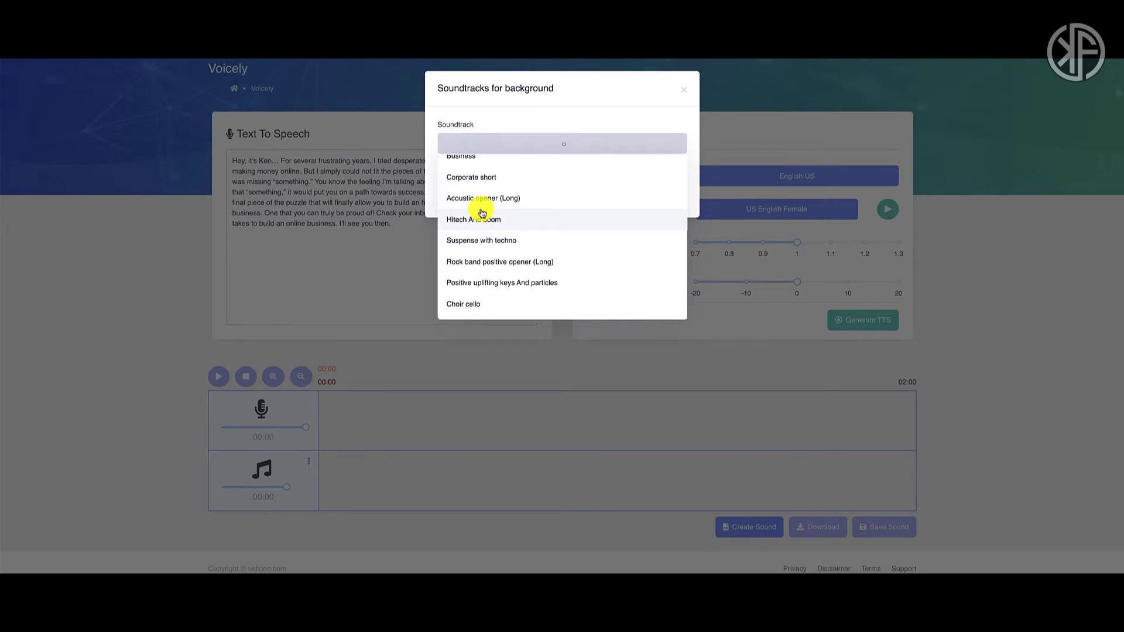
pyautogui.scroll(-5, 482, 211)
pyautogui.click(534, 147)
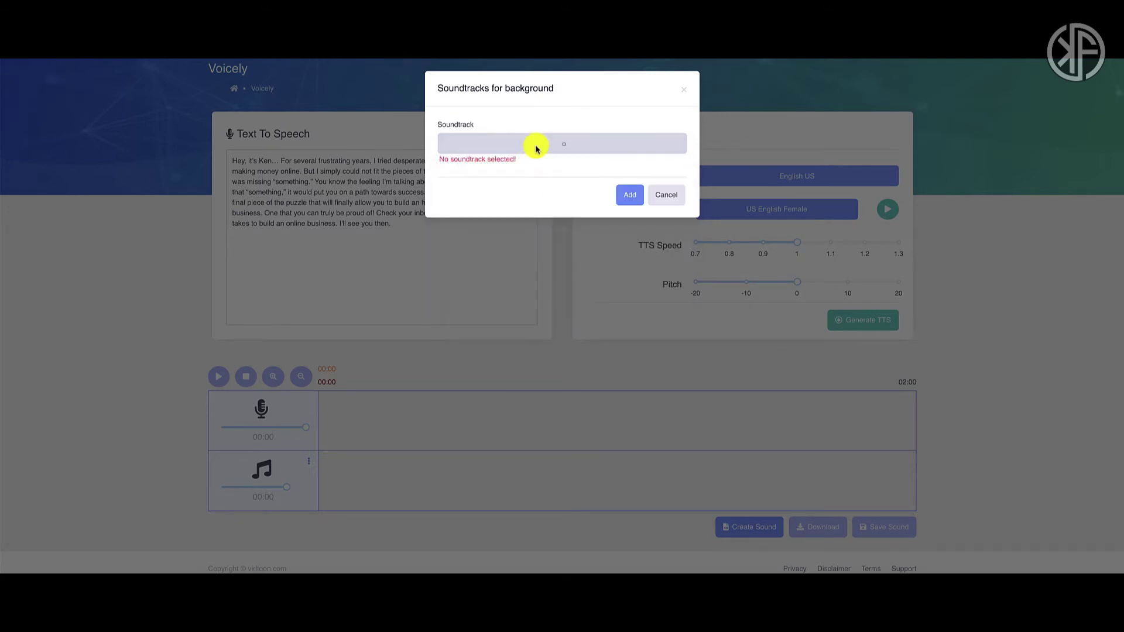
pyautogui.click(660, 197)
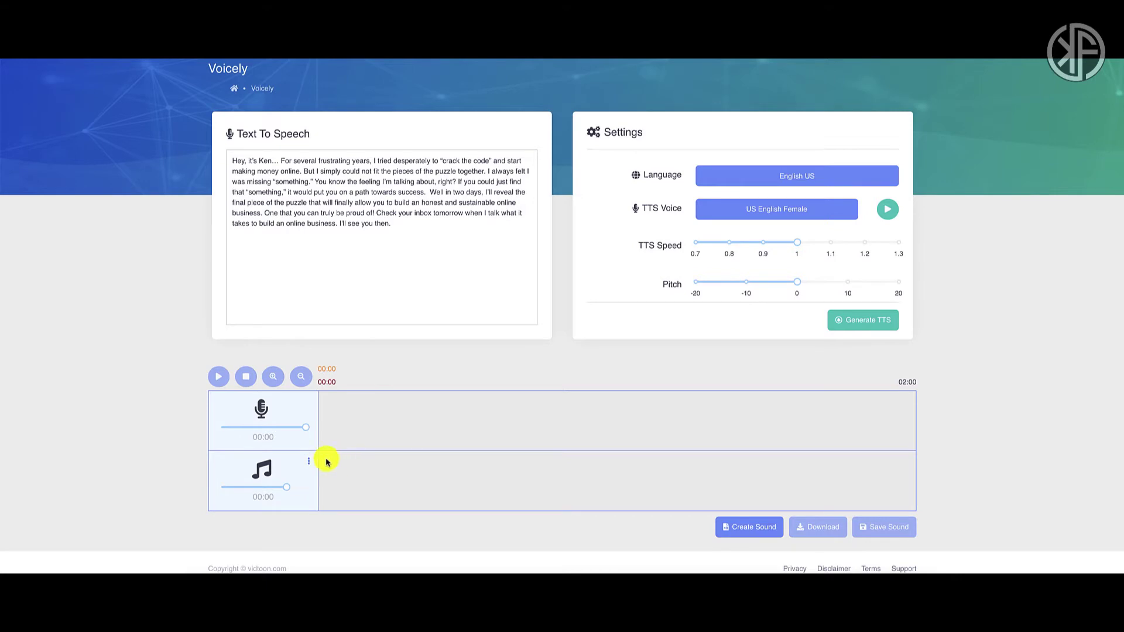
pyautogui.click(308, 462)
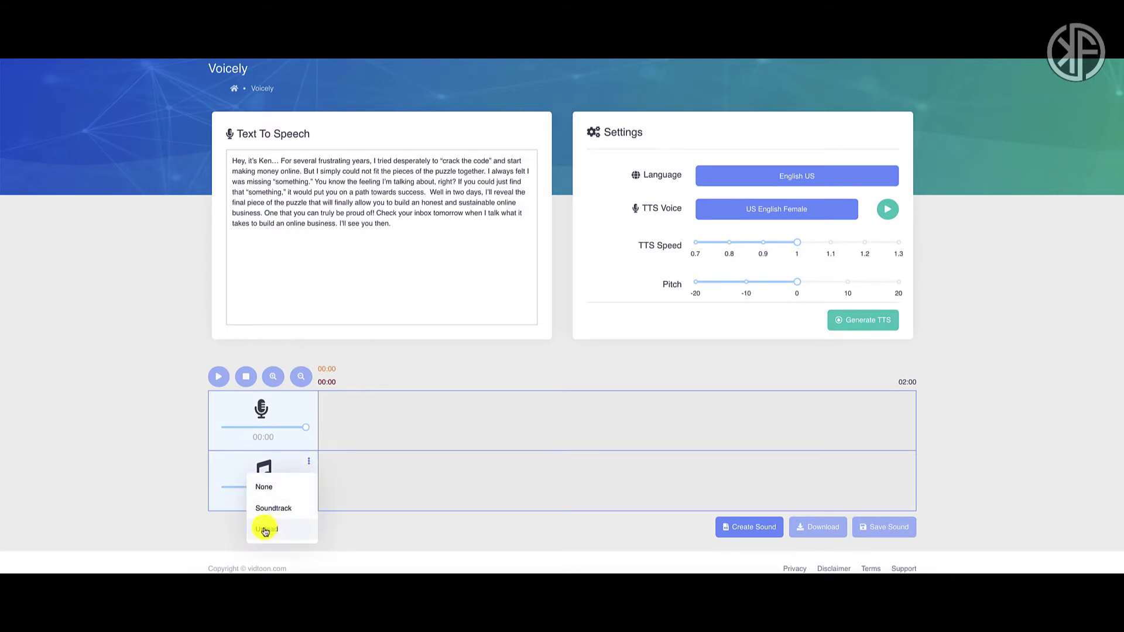
pyautogui.click(133, 485)
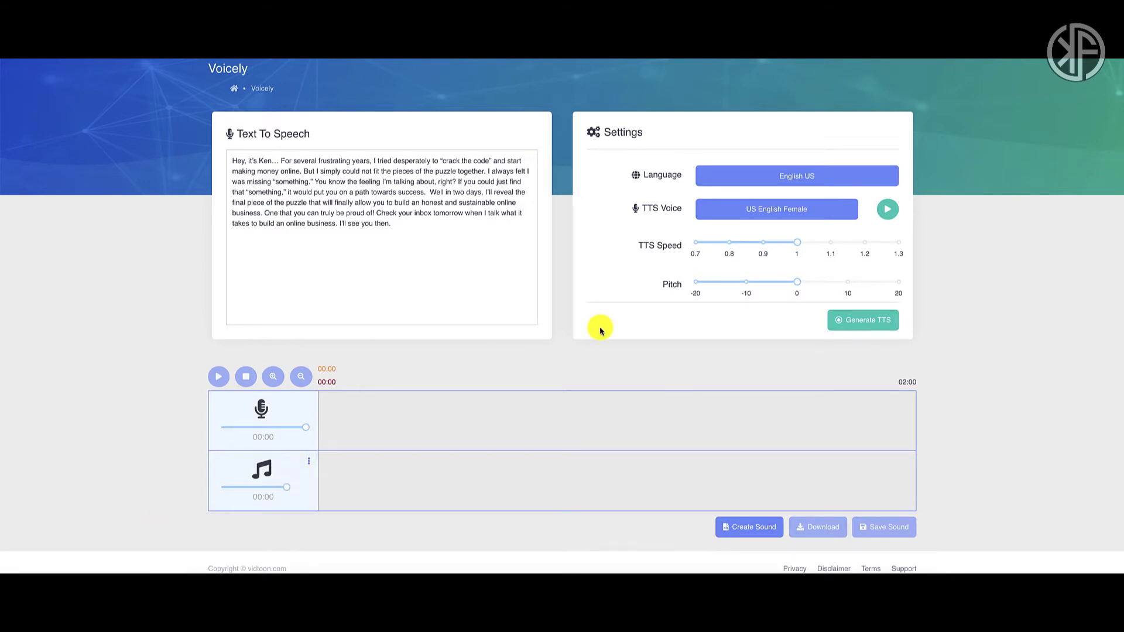
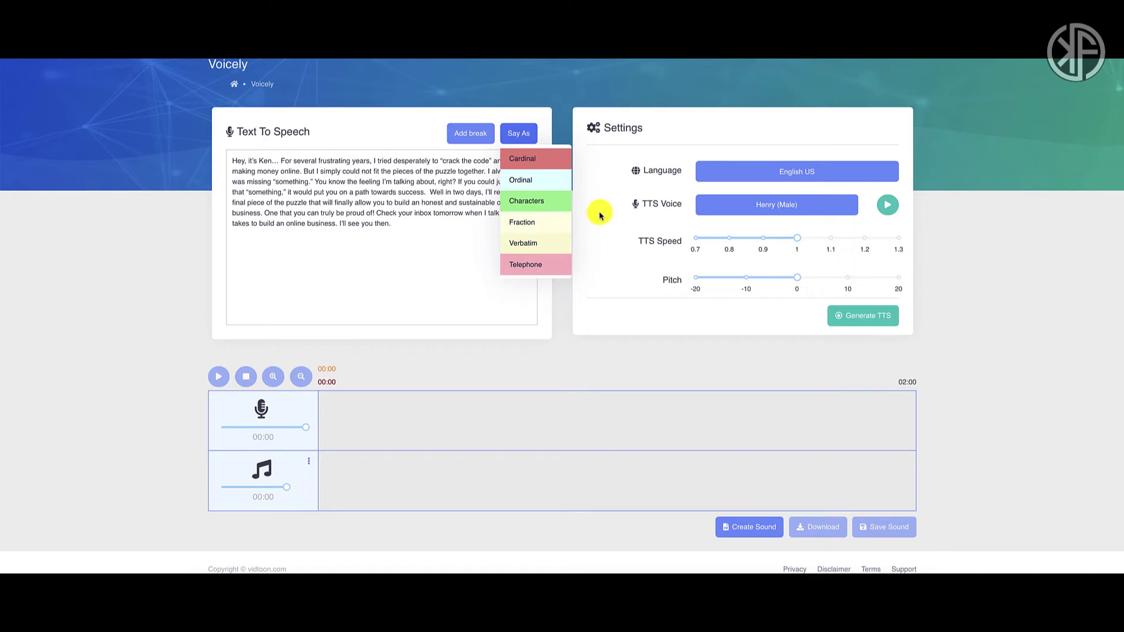
# View the Say As options for the script, from Cardinal to Telephone, without applying any.
pyautogui.click(988, 264)
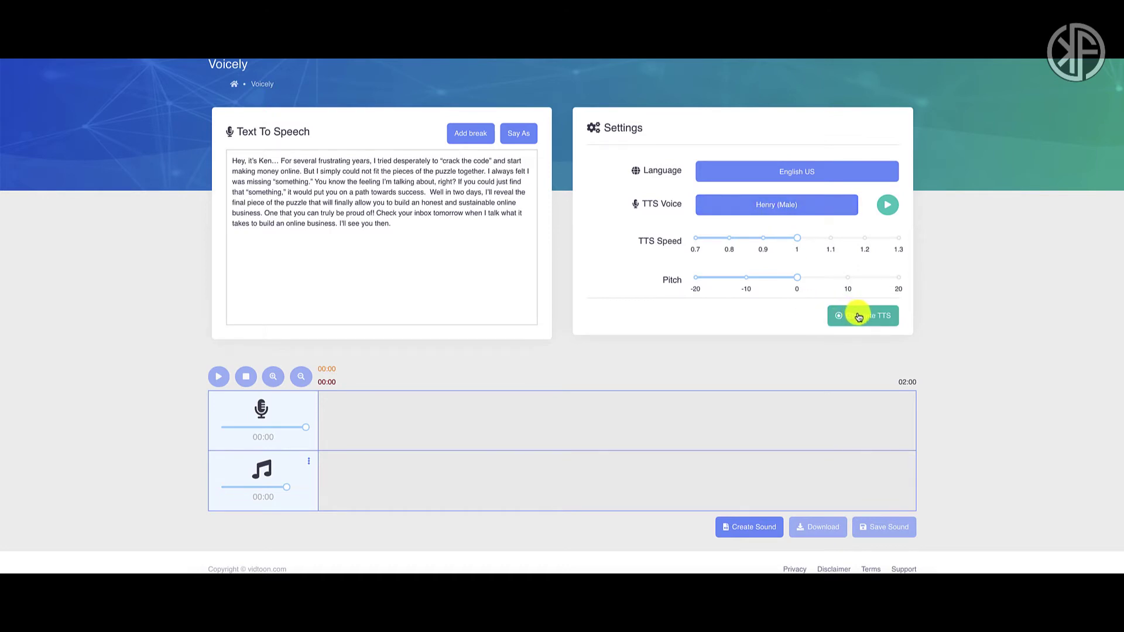
pyautogui.click(517, 133)
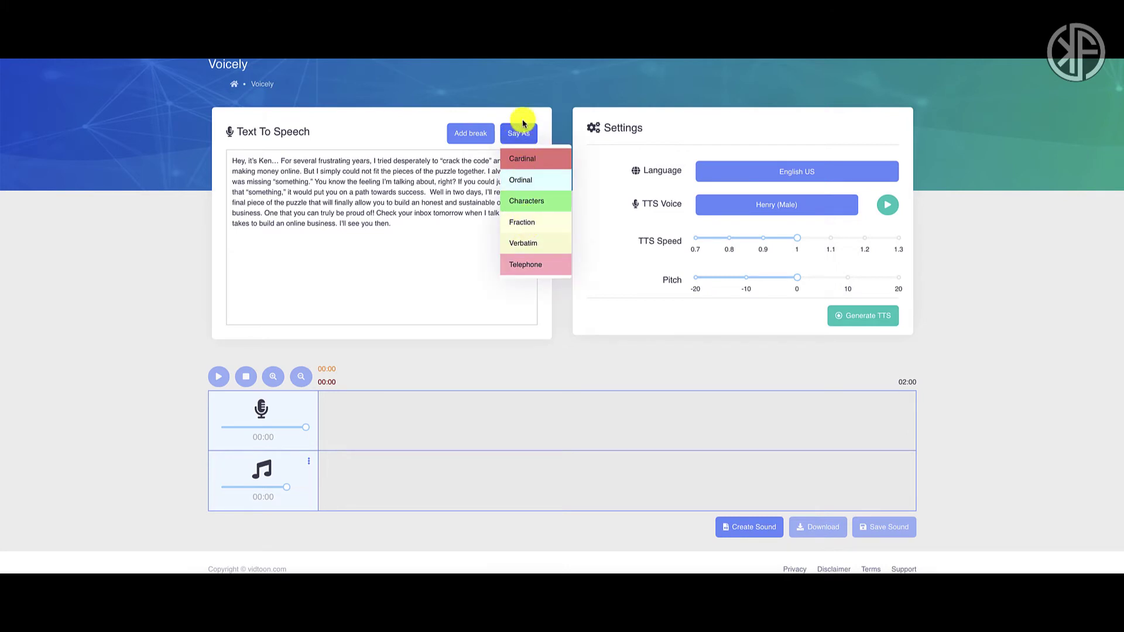
pyautogui.click(547, 121)
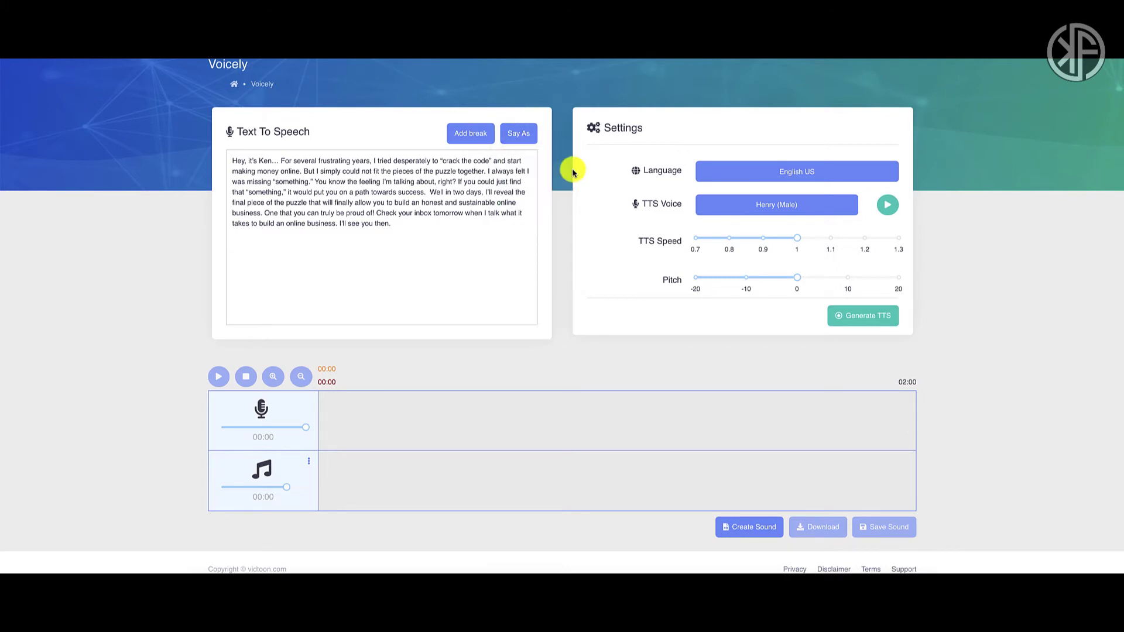
# Generate the voice-over in the Henry (Male) voice and play it back, checking the line "You know the feeling I'm talking about, right?".
pyautogui.click(868, 321)
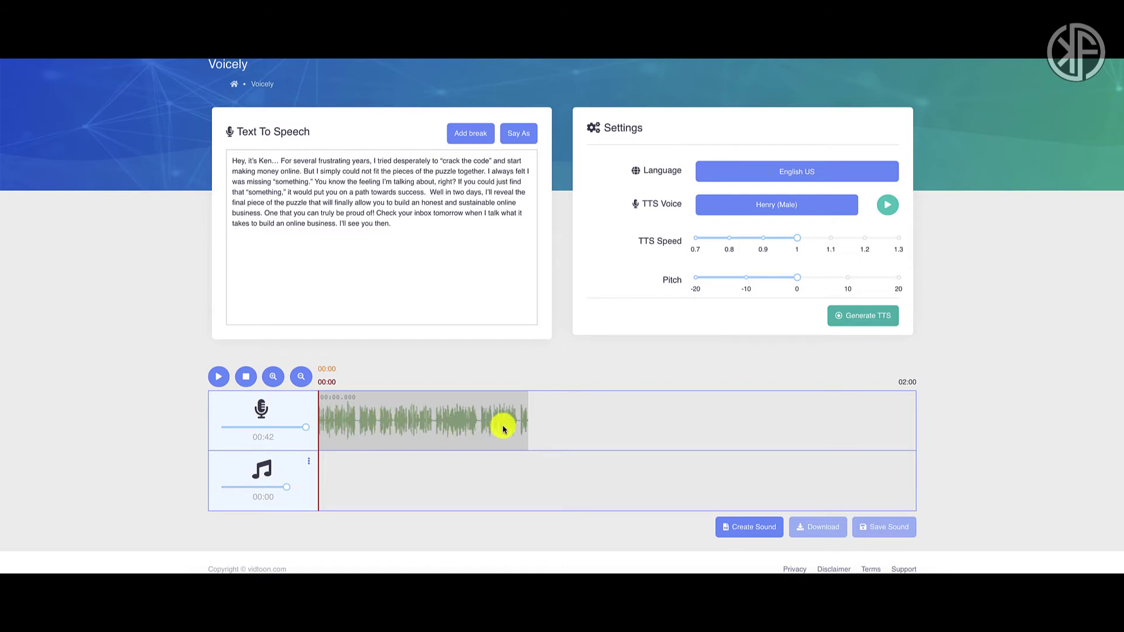
pyautogui.click(216, 379)
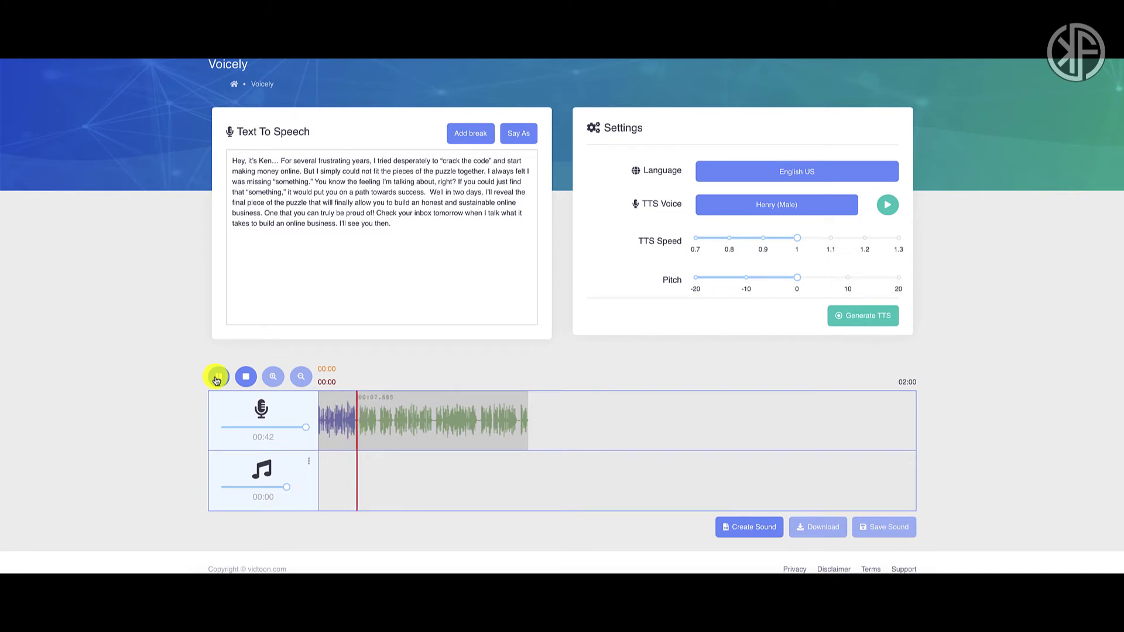
pyautogui.click(246, 377)
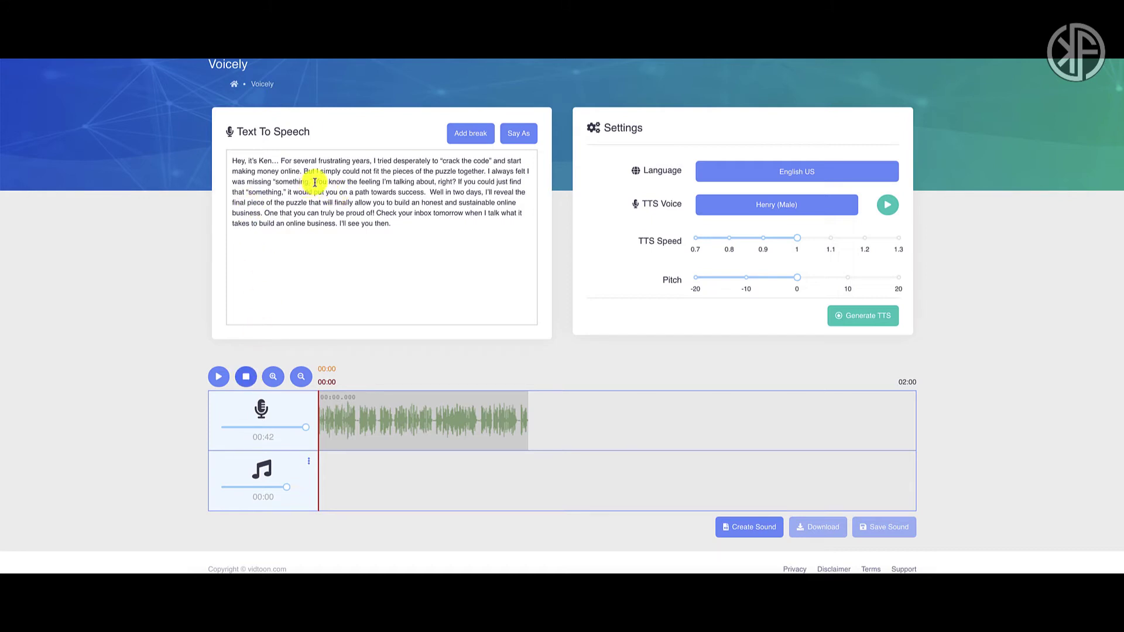
pyautogui.moveTo(315, 182); pyautogui.dragTo(454, 186)
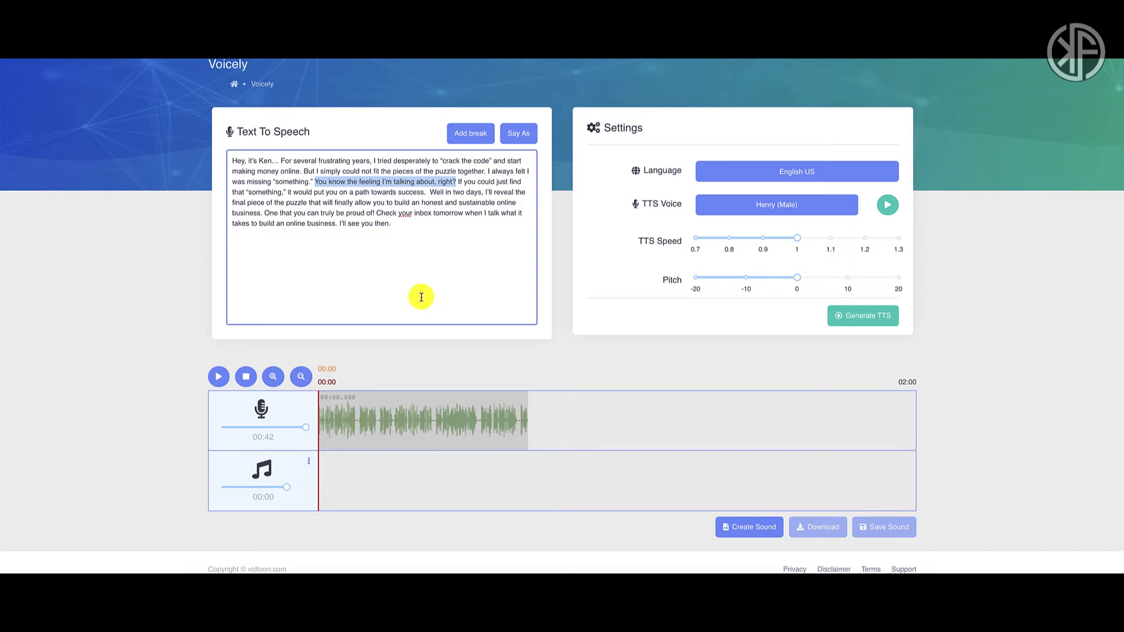
pyautogui.click(664, 370)
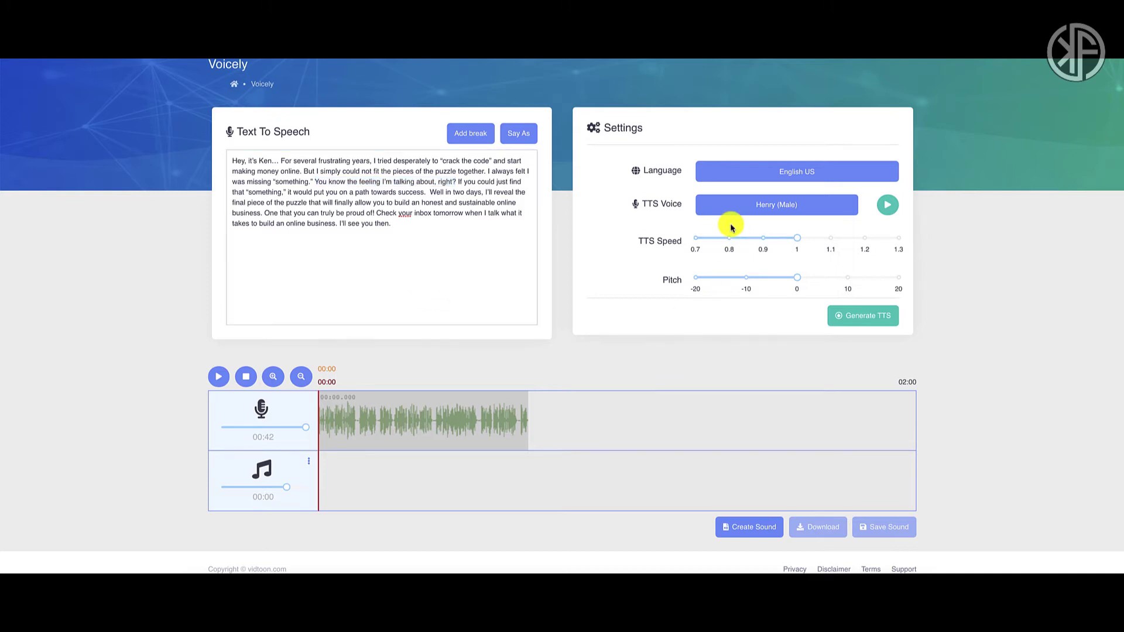
# Look through the standard and neural voices and set the TTS voice to Liam (Male).
pyautogui.click(768, 210)
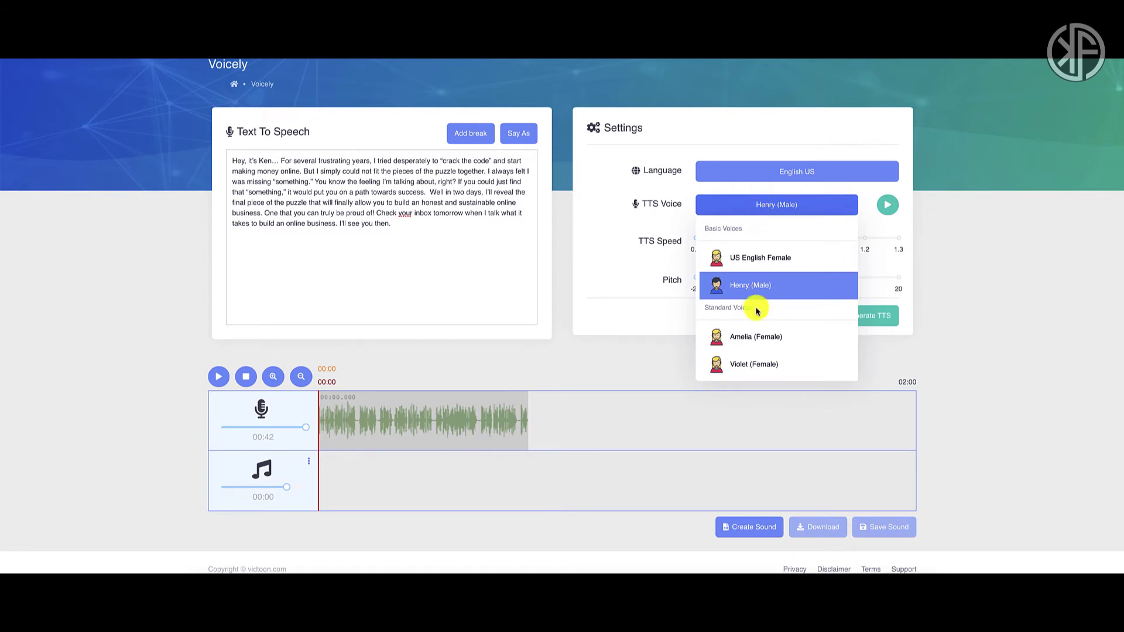
pyautogui.scroll(-2, 755, 307)
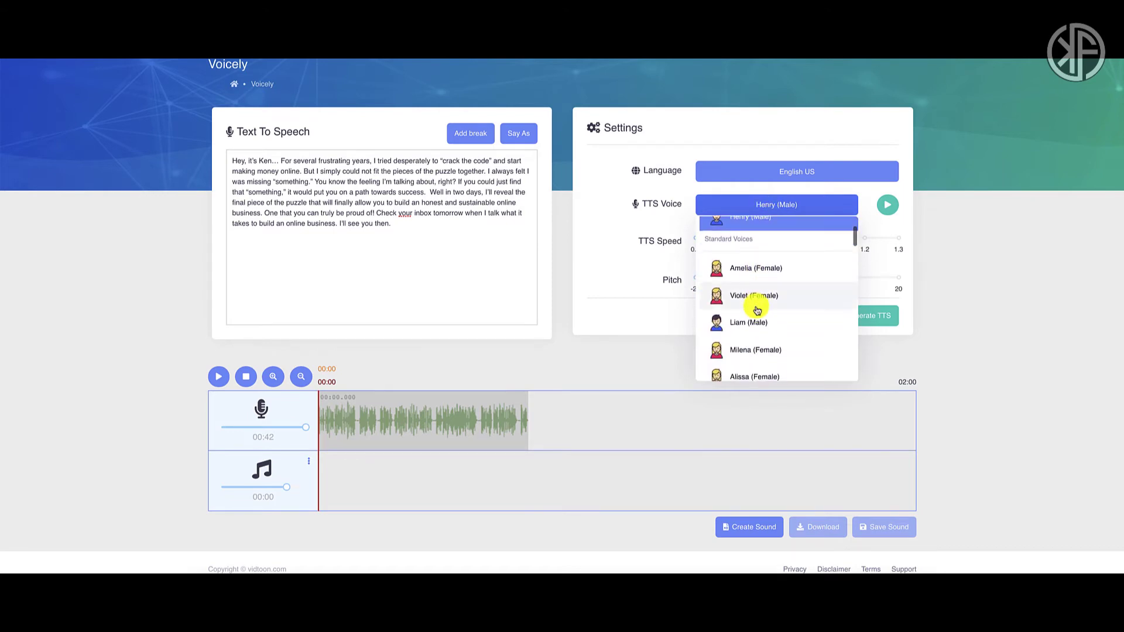
pyautogui.scroll(-3, 757, 309)
pyautogui.scroll(-4, 756, 310)
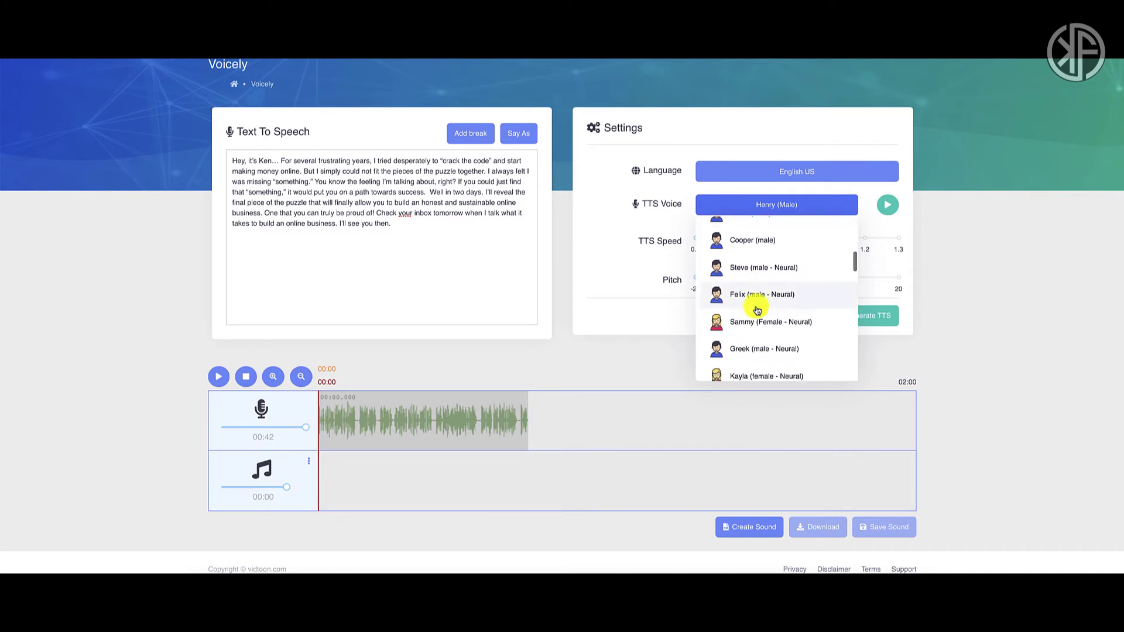
pyautogui.scroll(3, 757, 311)
pyautogui.scroll(1, 757, 310)
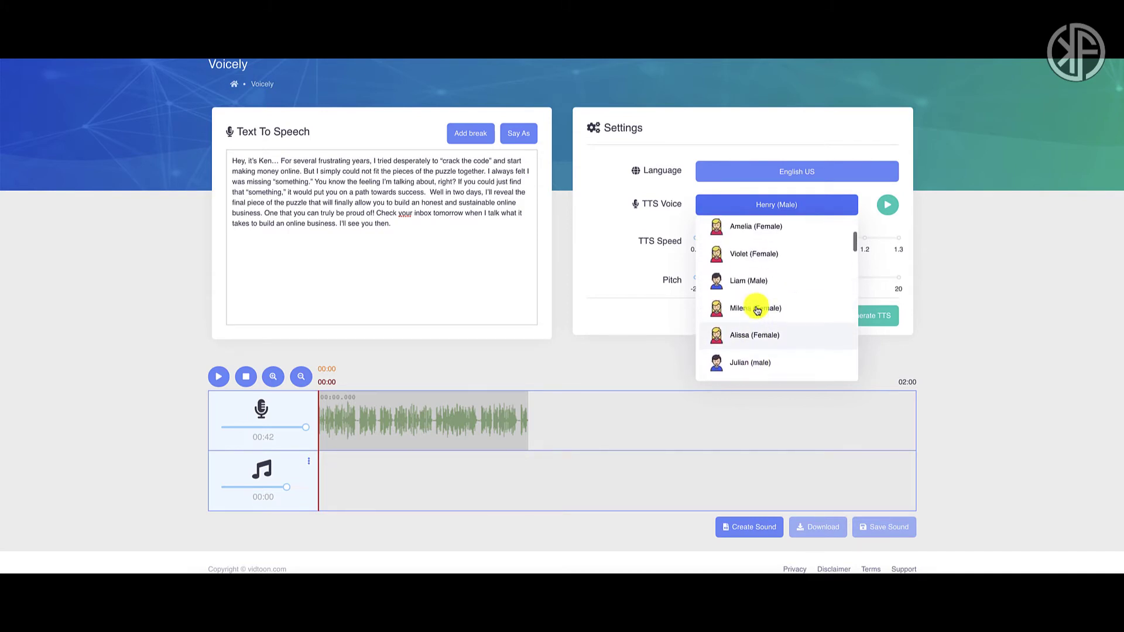
pyautogui.click(737, 283)
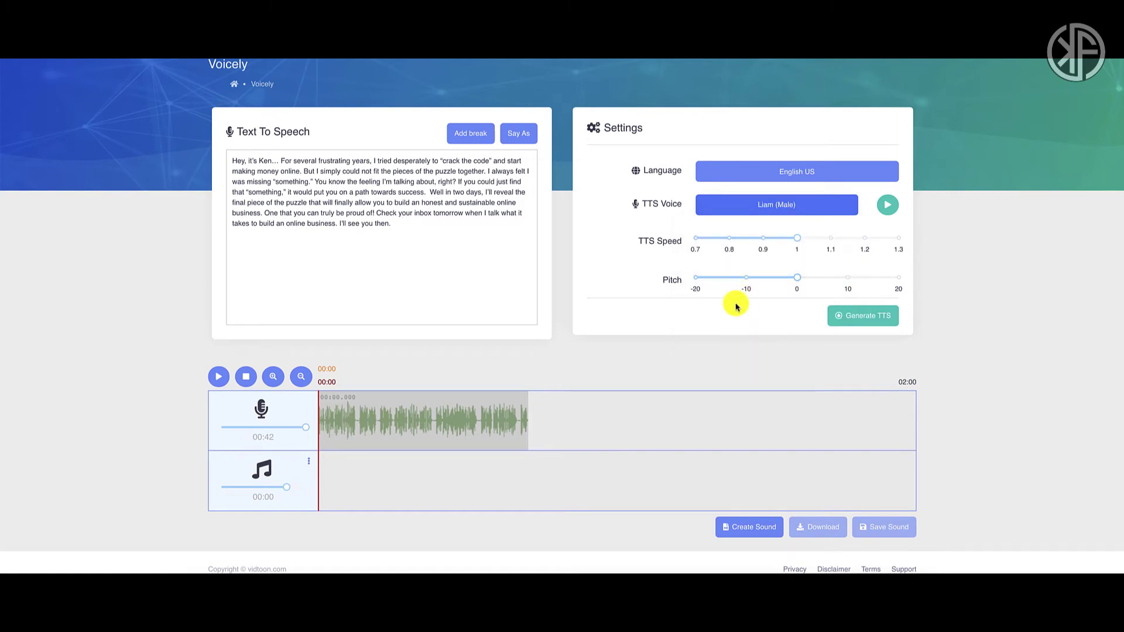
# Generate the script's voice-over in the Liam (Male) voice, accepting the credit charge, and play it back for a while.
pyautogui.click(871, 319)
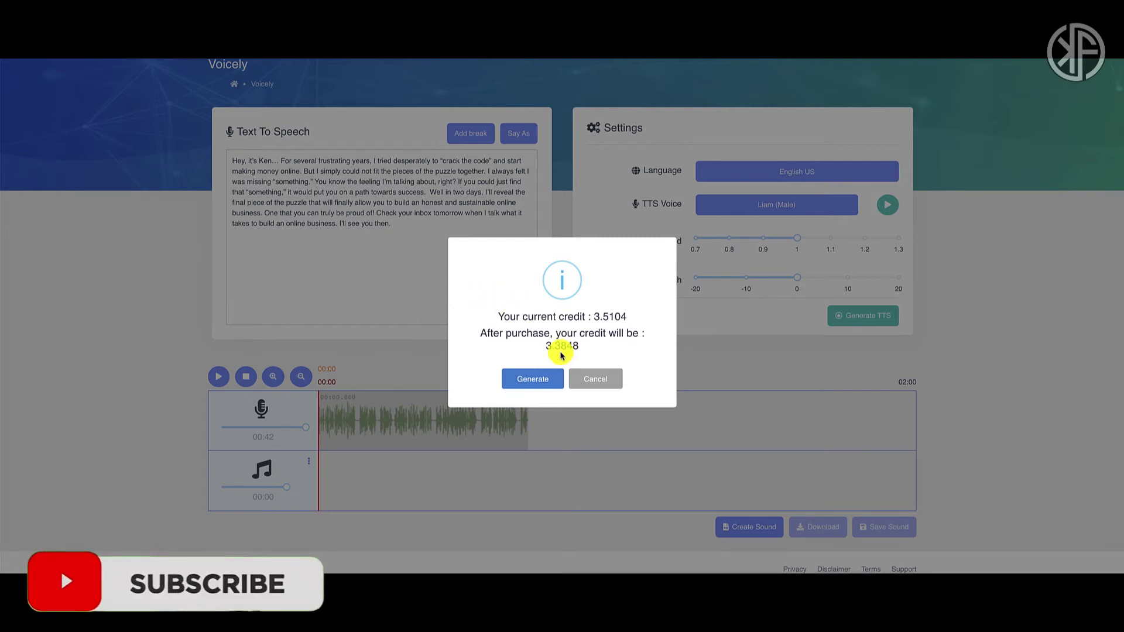
pyautogui.click(534, 379)
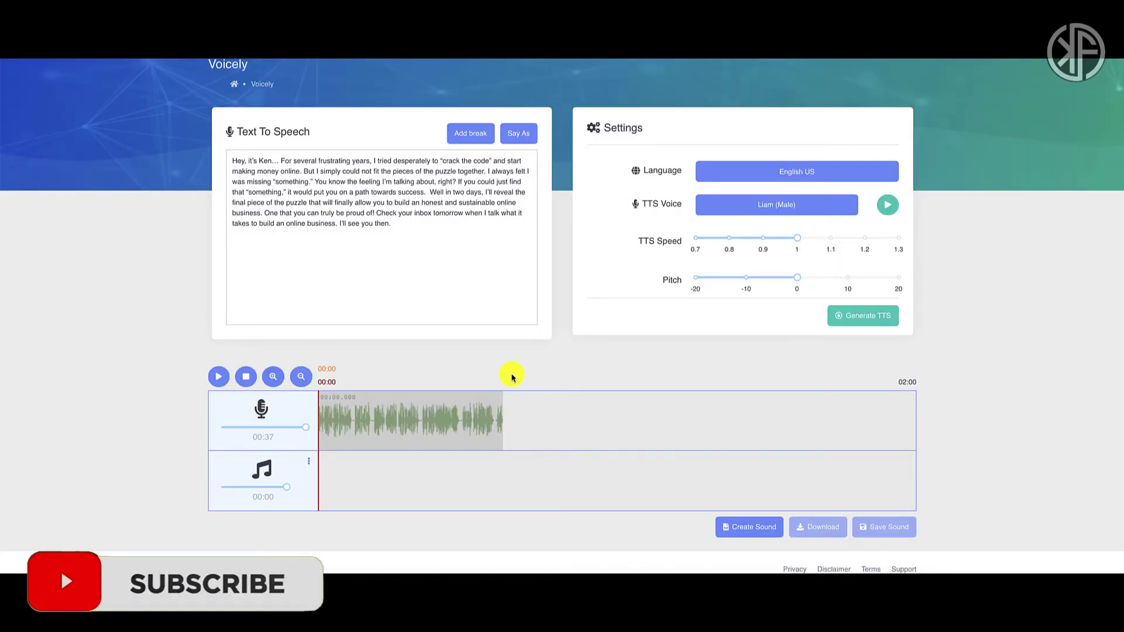
pyautogui.click(219, 378)
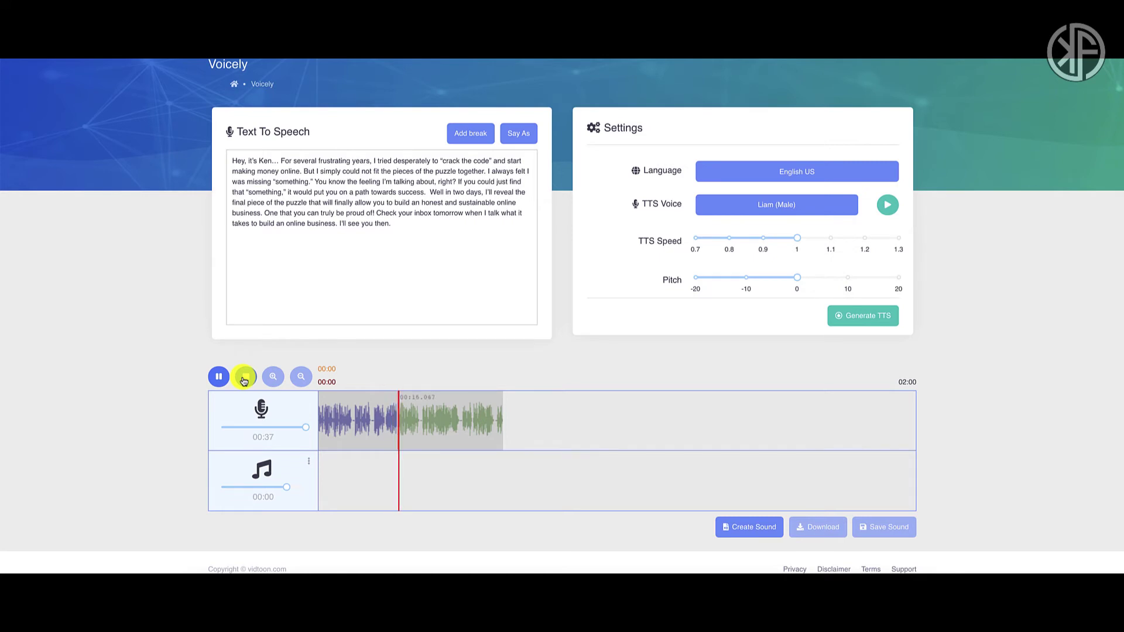
pyautogui.click(245, 377)
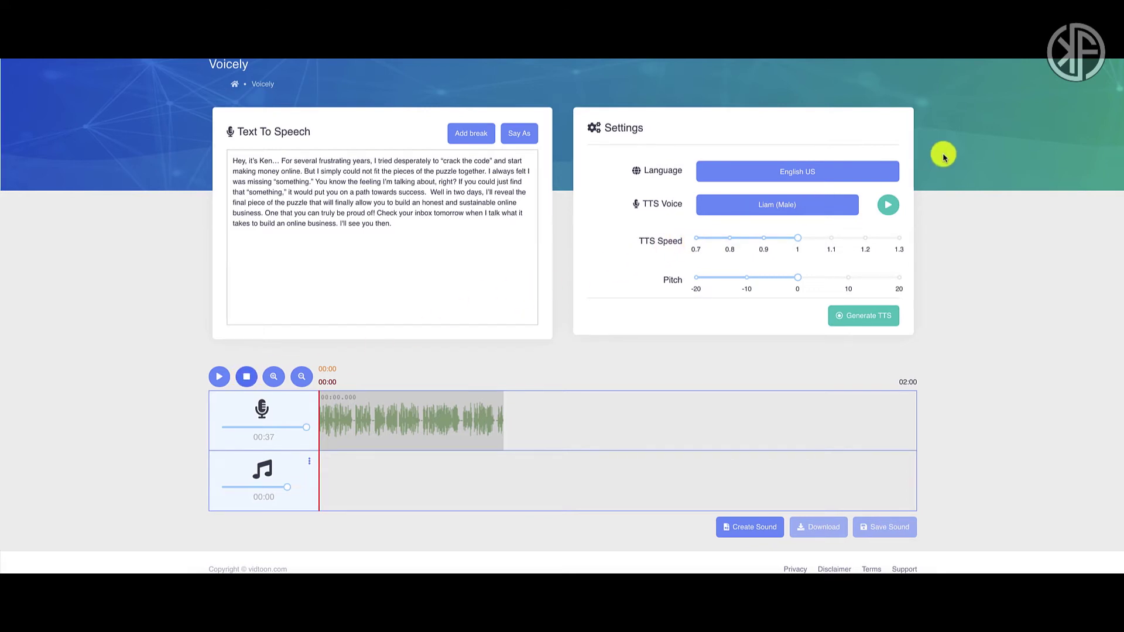
# View the available credit packs through the user profile and return to the Voicely page.
pyautogui.scroll(1, 944, 156)
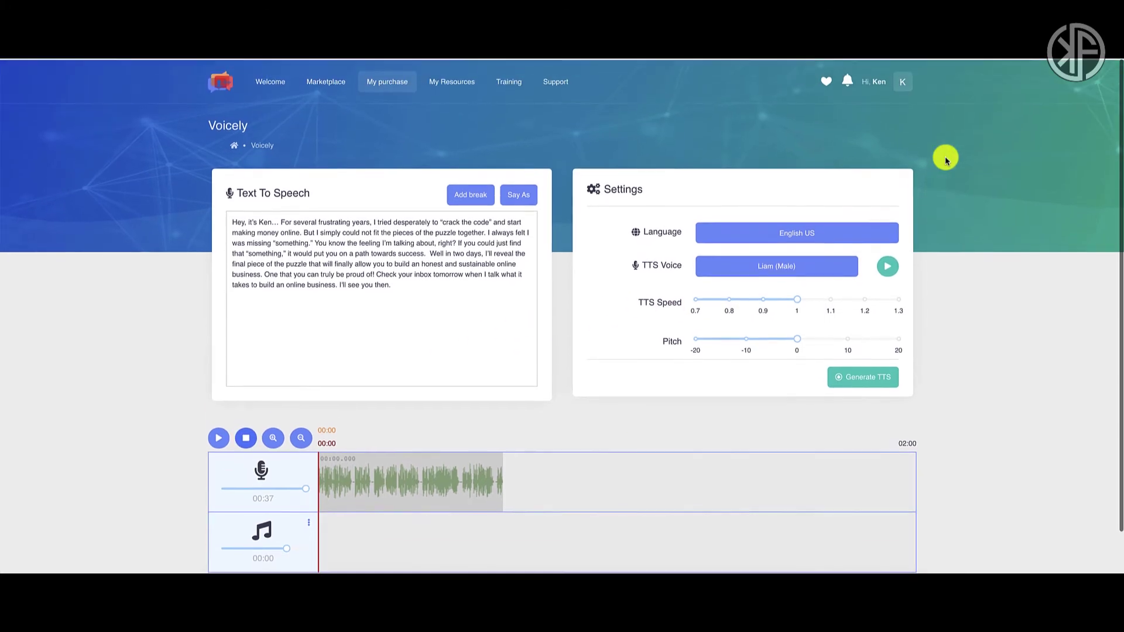
pyautogui.click(905, 82)
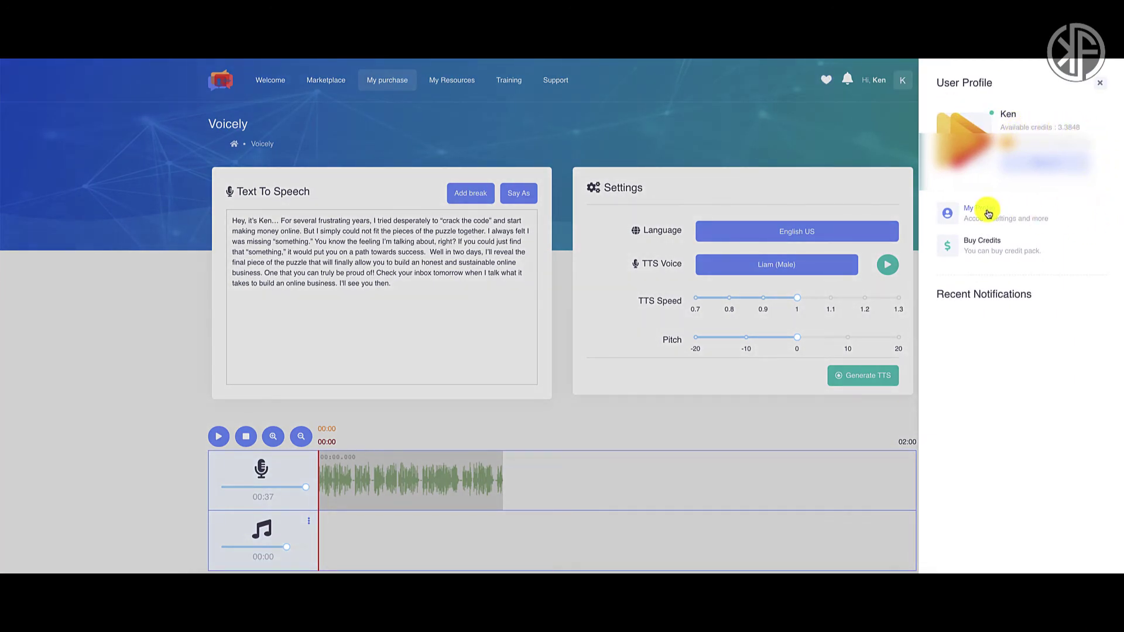
pyautogui.click(987, 247)
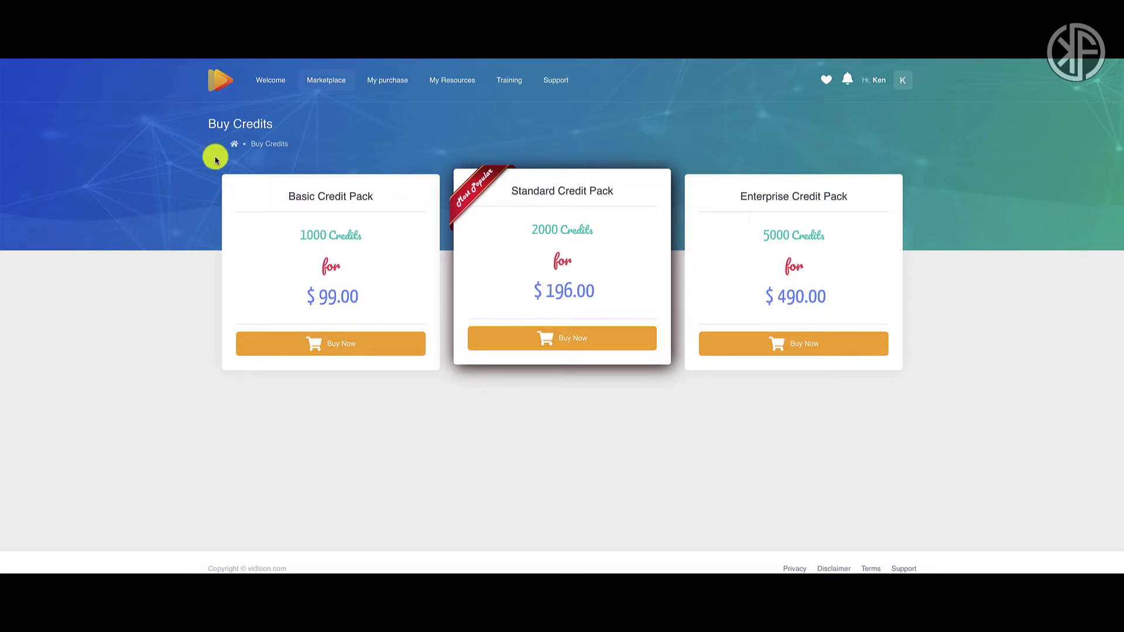
pyautogui.rightClick(144, 197)
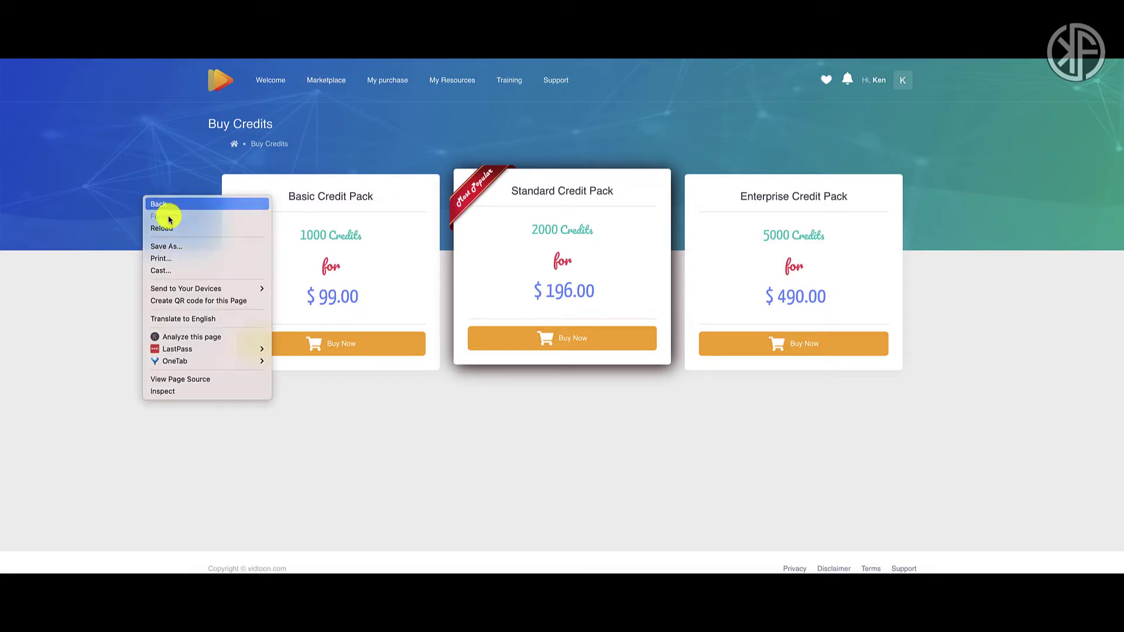
pyautogui.click(164, 204)
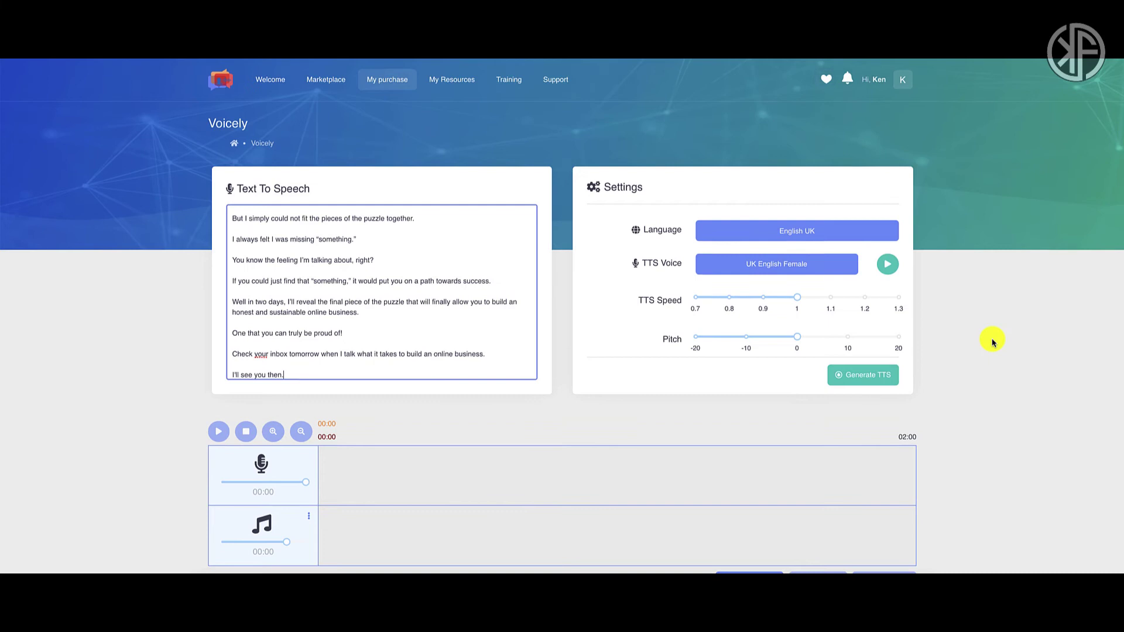
# Set the text-to-speech language to English US.
pyautogui.scroll(-1, 994, 343)
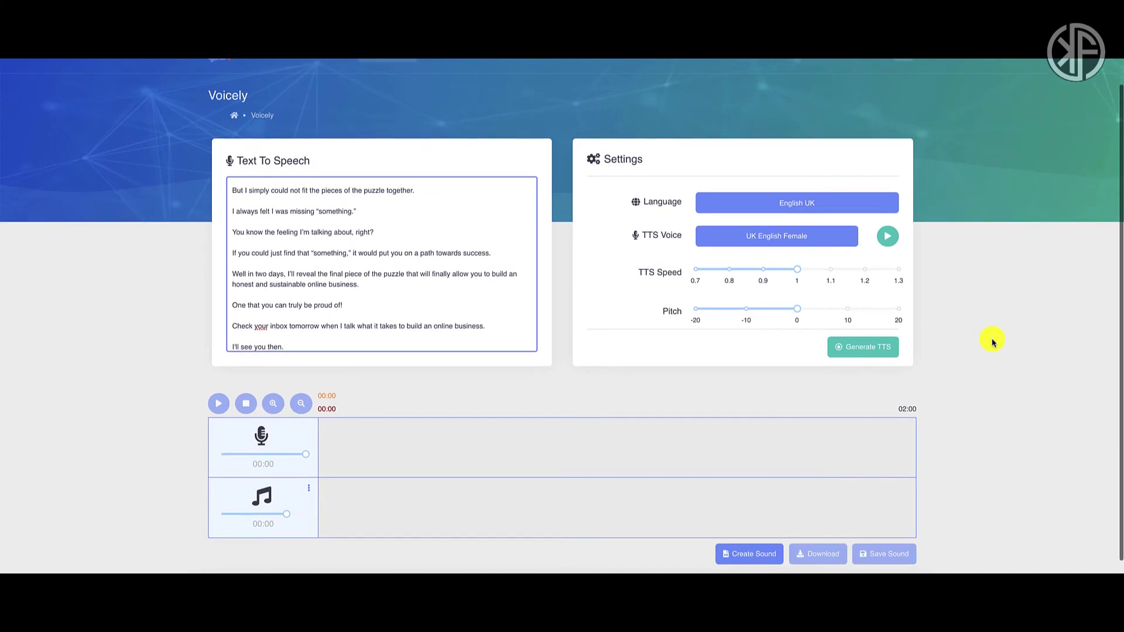
pyautogui.scroll(-1, 993, 343)
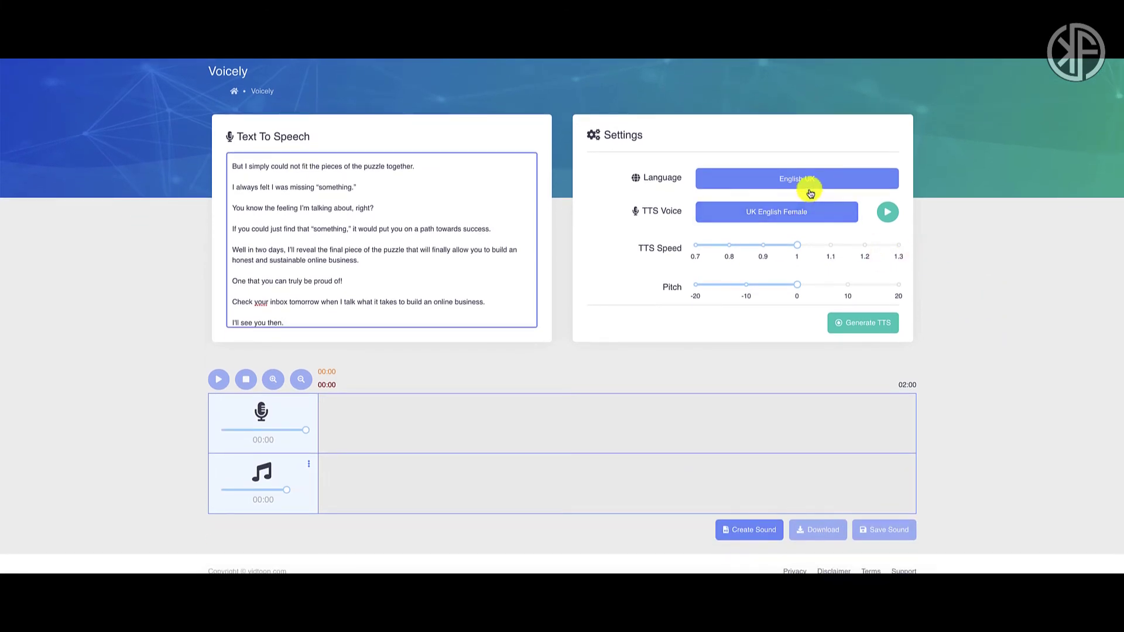
pyautogui.click(810, 194)
pyautogui.click(779, 222)
# Set the TTS voice to Harold (male - Neural) and check the Say As options without applying any.
pyautogui.click(796, 214)
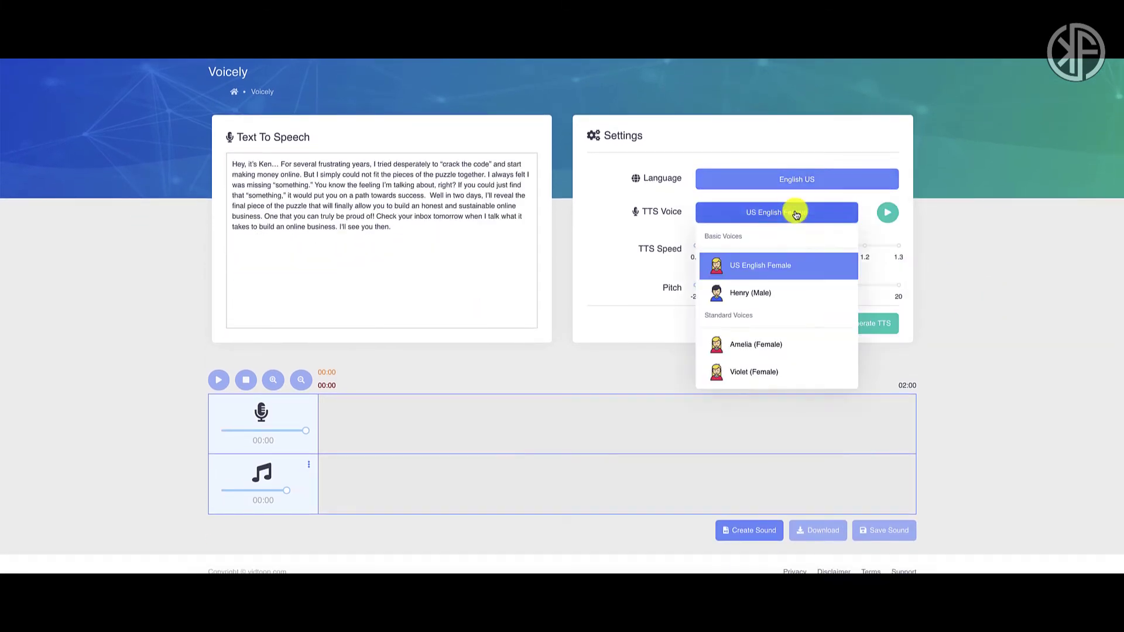
pyautogui.scroll(-4, 789, 319)
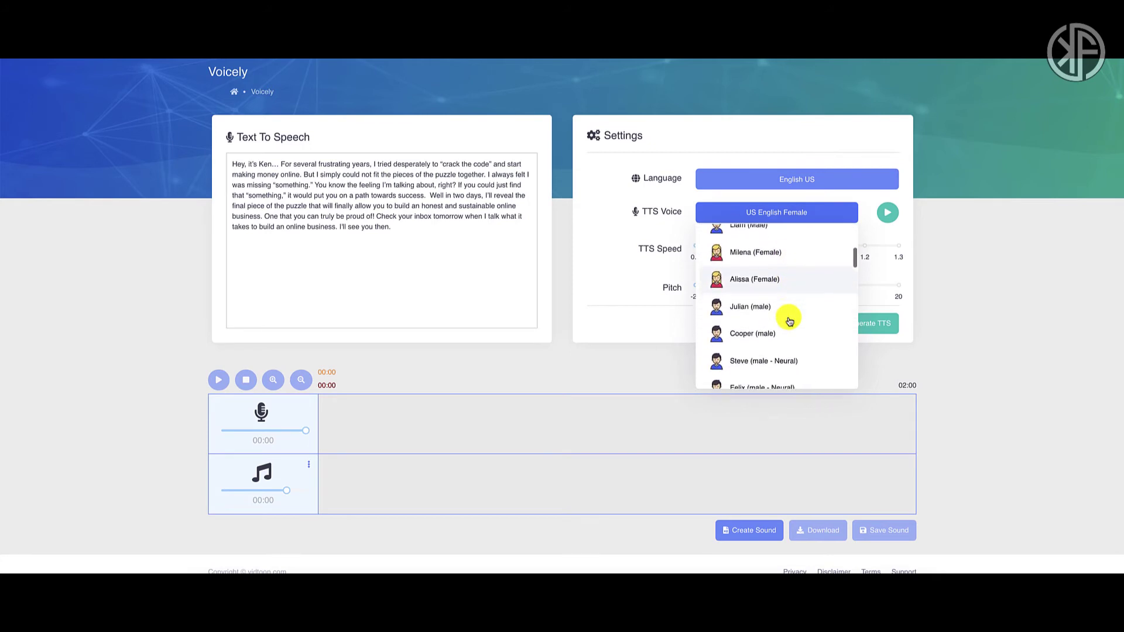
pyautogui.scroll(-3, 790, 321)
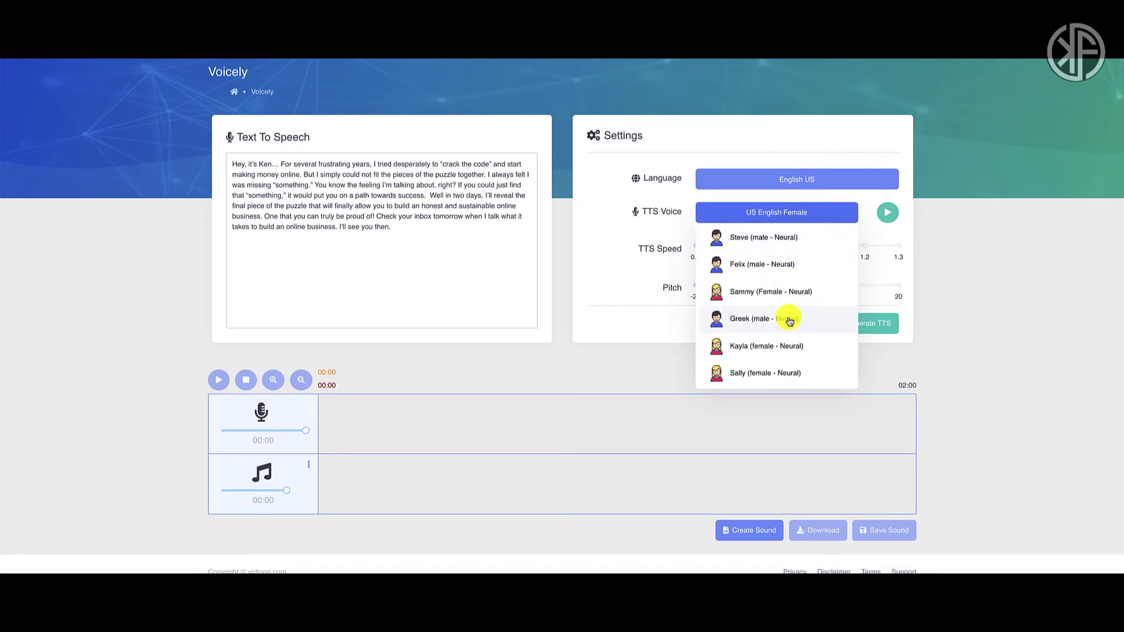
pyautogui.scroll(-4, 789, 321)
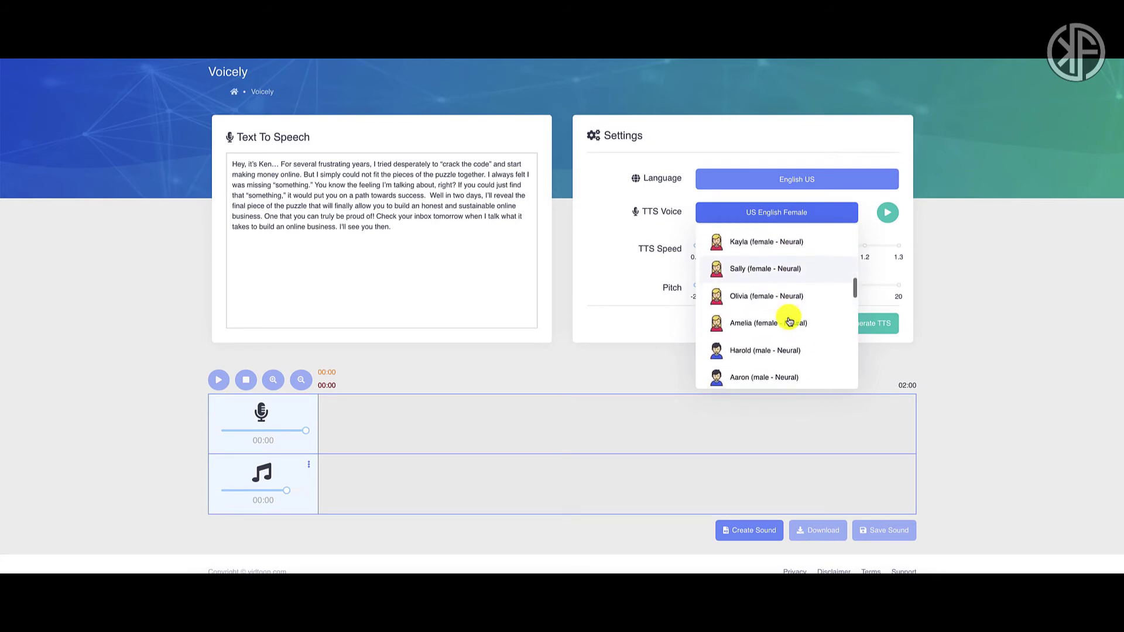
pyautogui.scroll(-2, 789, 321)
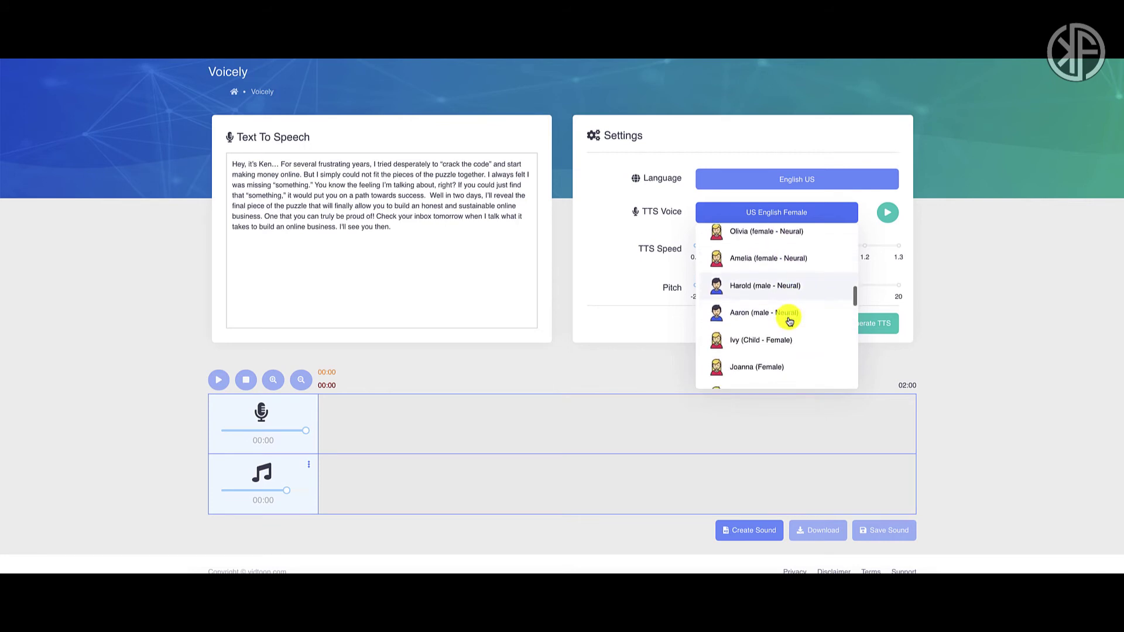
pyautogui.scroll(5, 789, 321)
pyautogui.scroll(4, 790, 321)
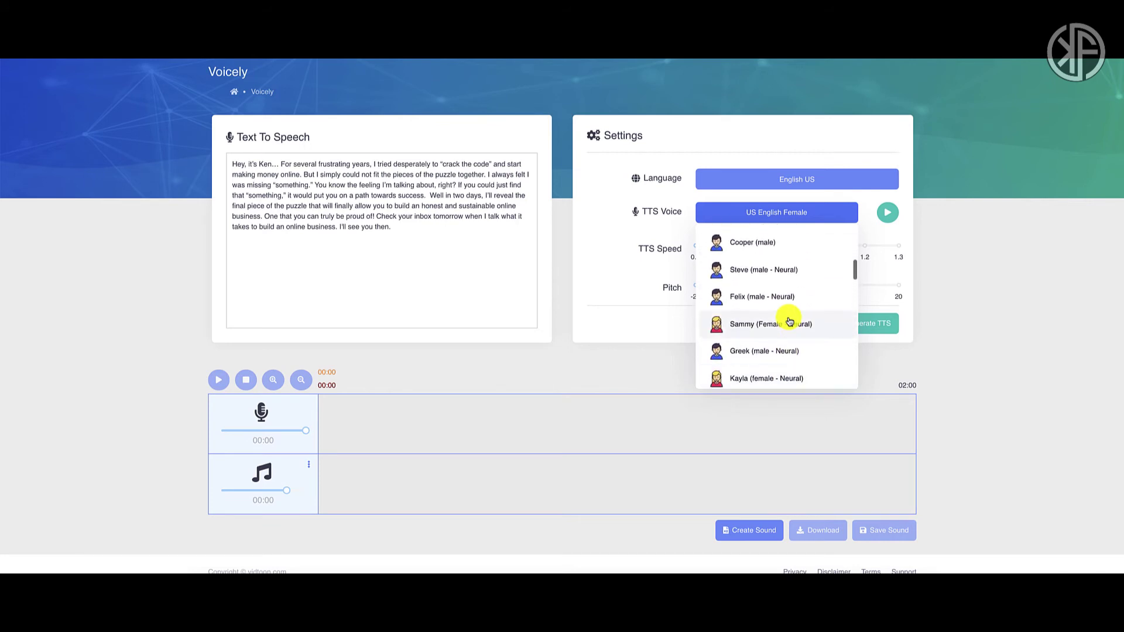
pyautogui.scroll(-2, 790, 321)
pyautogui.scroll(-5, 790, 321)
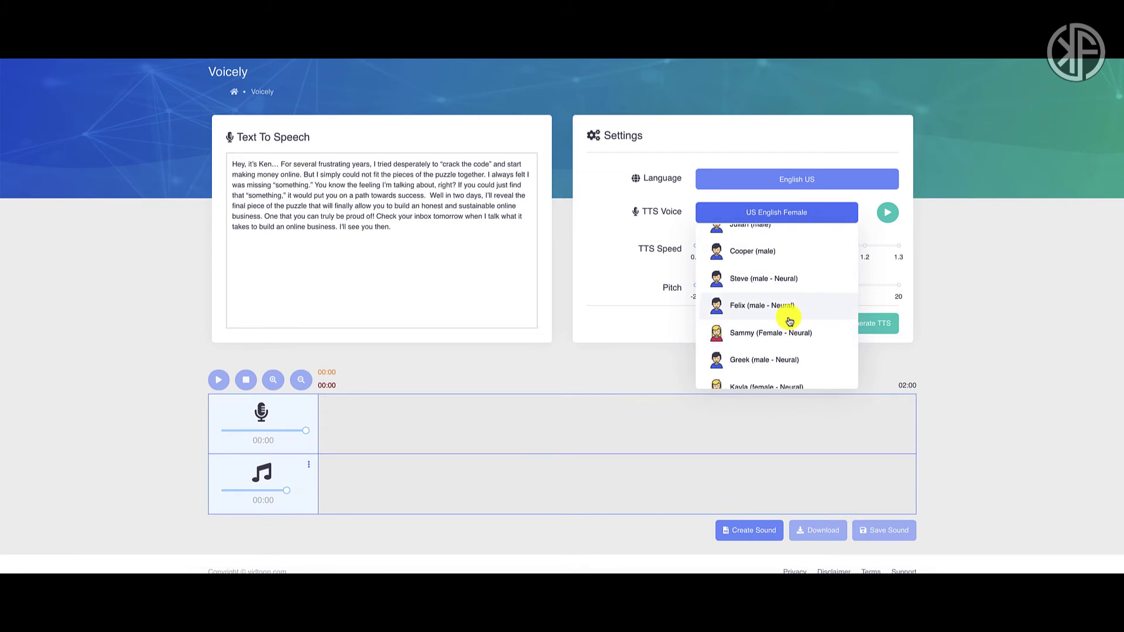
pyautogui.scroll(-1, 790, 321)
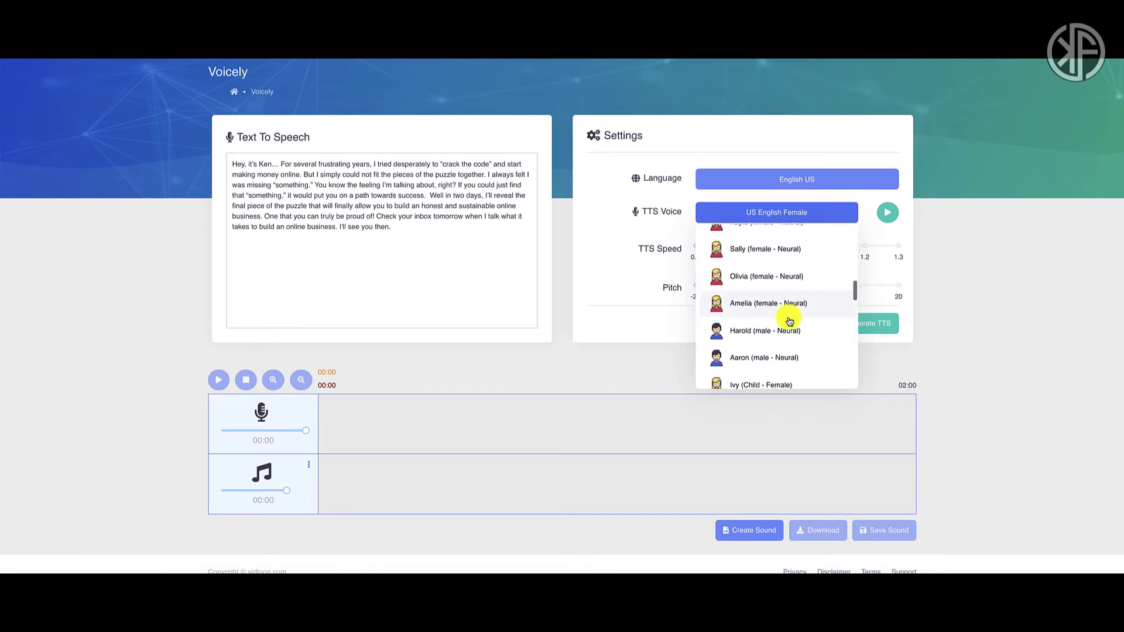
pyautogui.click(748, 330)
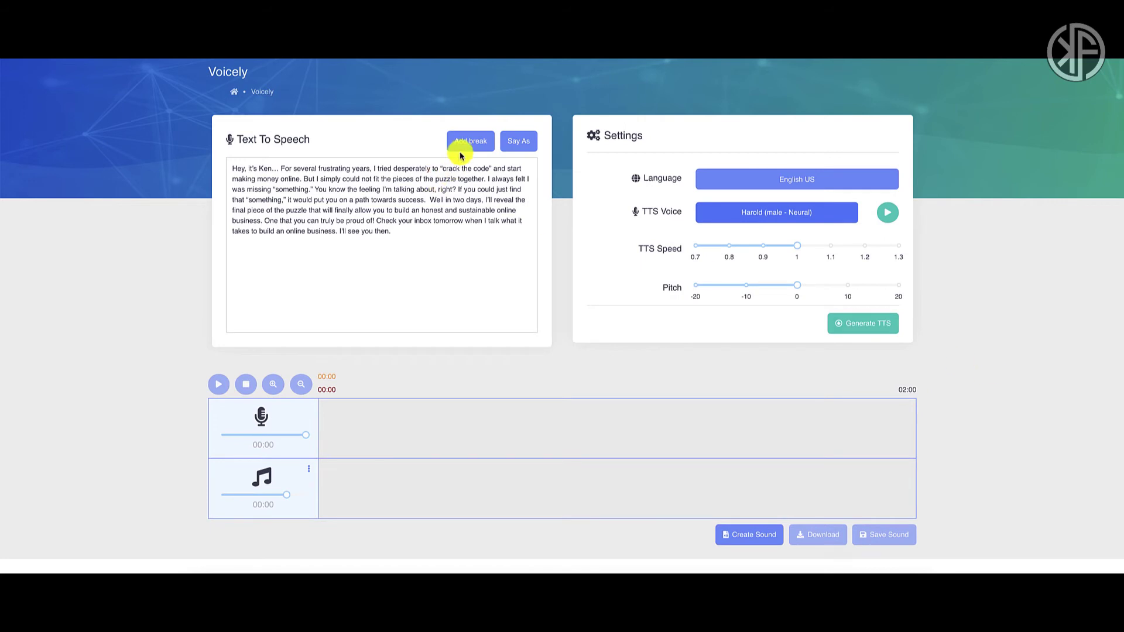
pyautogui.click(519, 144)
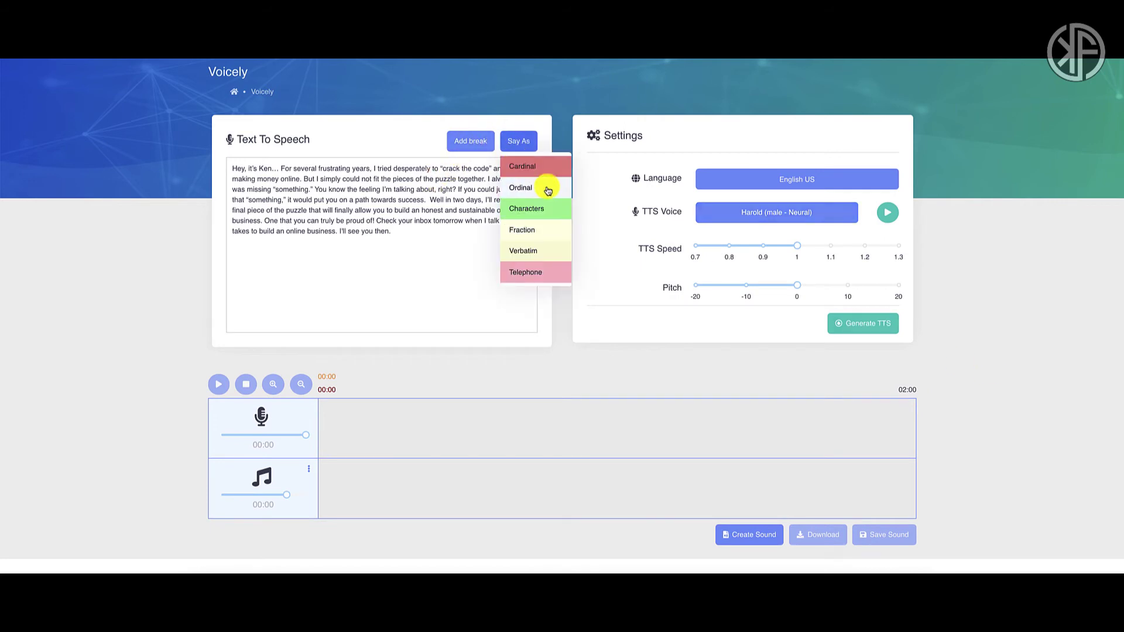
pyautogui.click(530, 142)
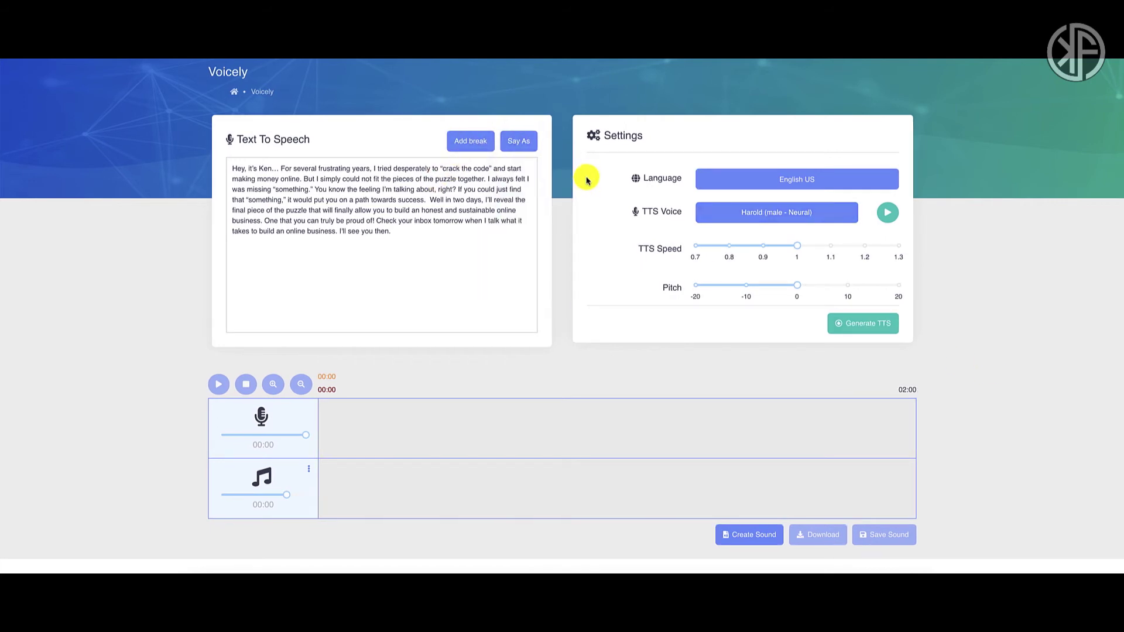
# Generate the script's voice-over in the Harold (male - Neural) voice, accepting the credit charge, and play it back.
pyautogui.click(869, 324)
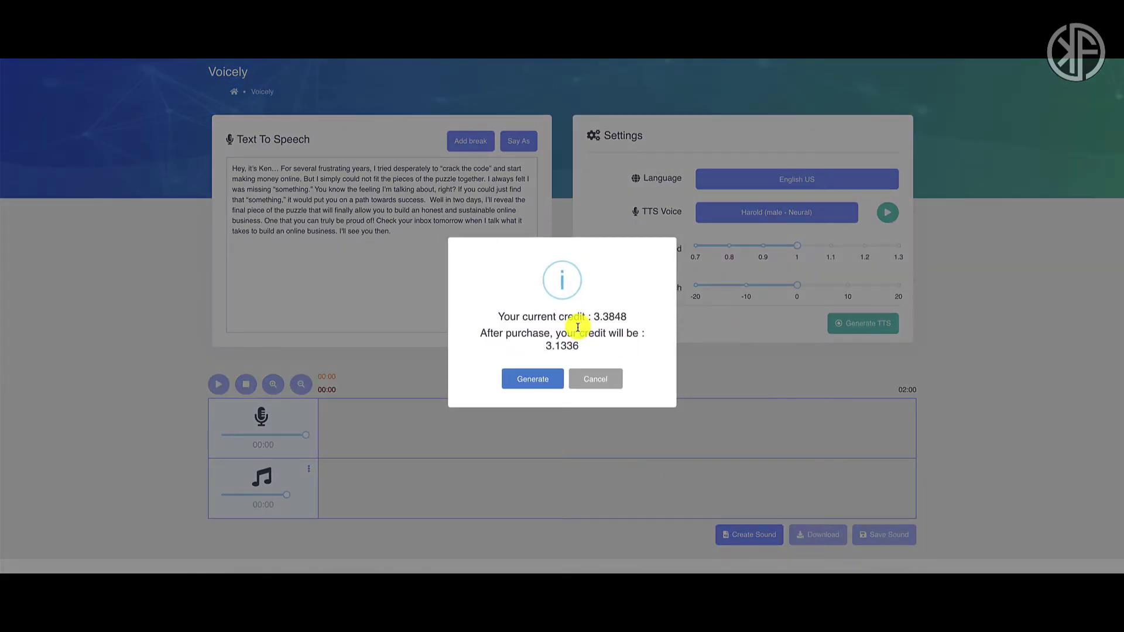
pyautogui.click(540, 377)
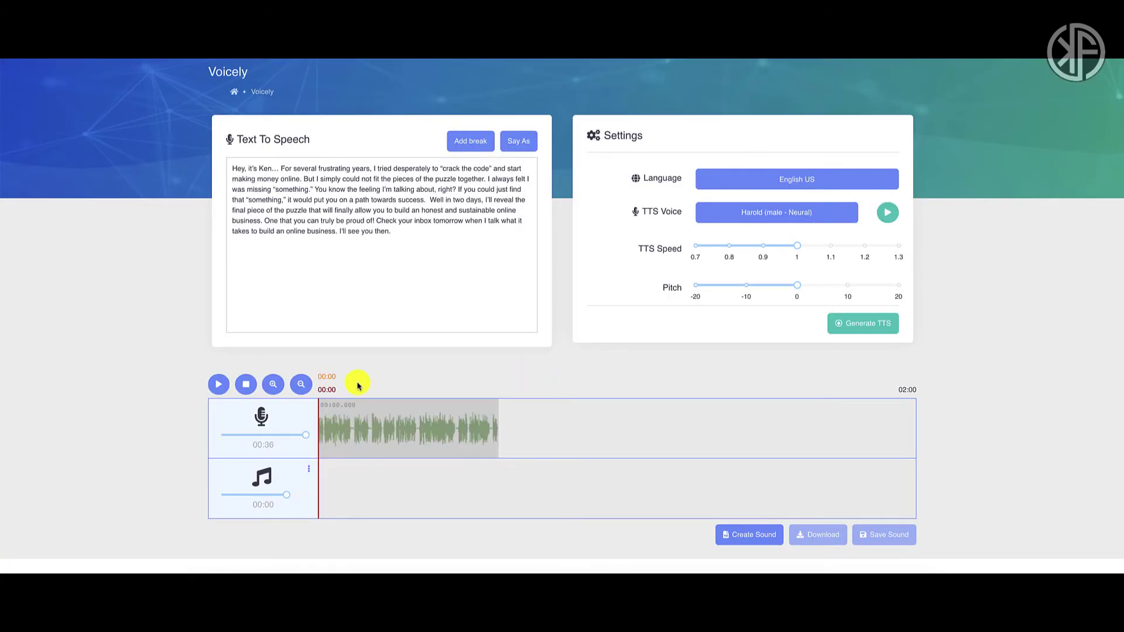
pyautogui.click(217, 388)
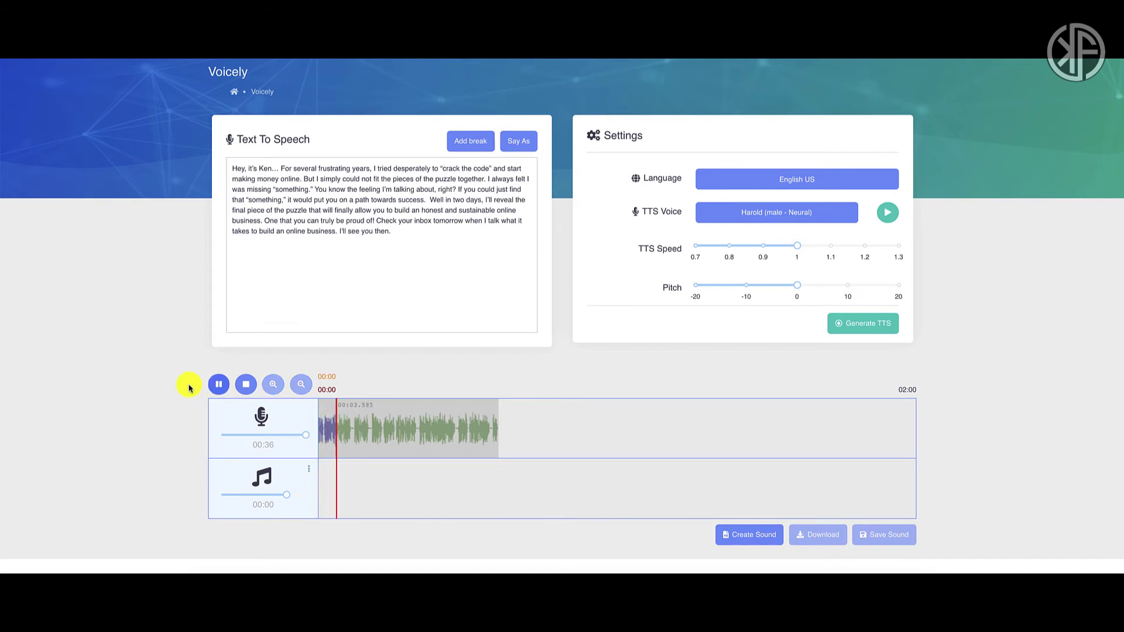
pyautogui.click(245, 390)
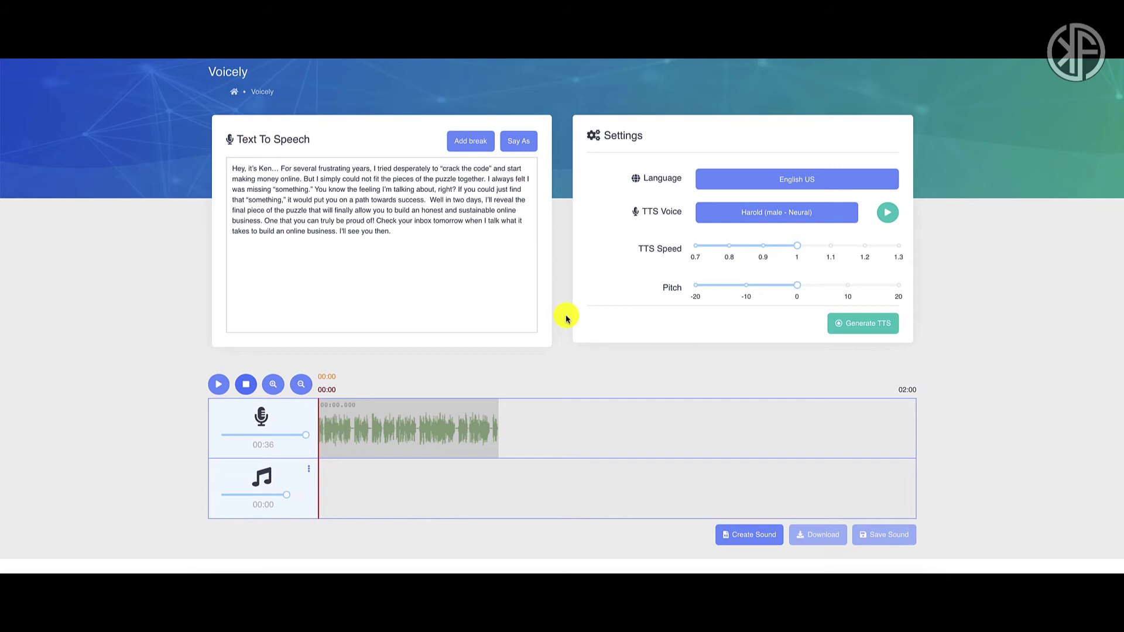
# Look through the remaining English US voices and set the TTS voice to Guy (Neural) from the natural voices.
pyautogui.click(745, 218)
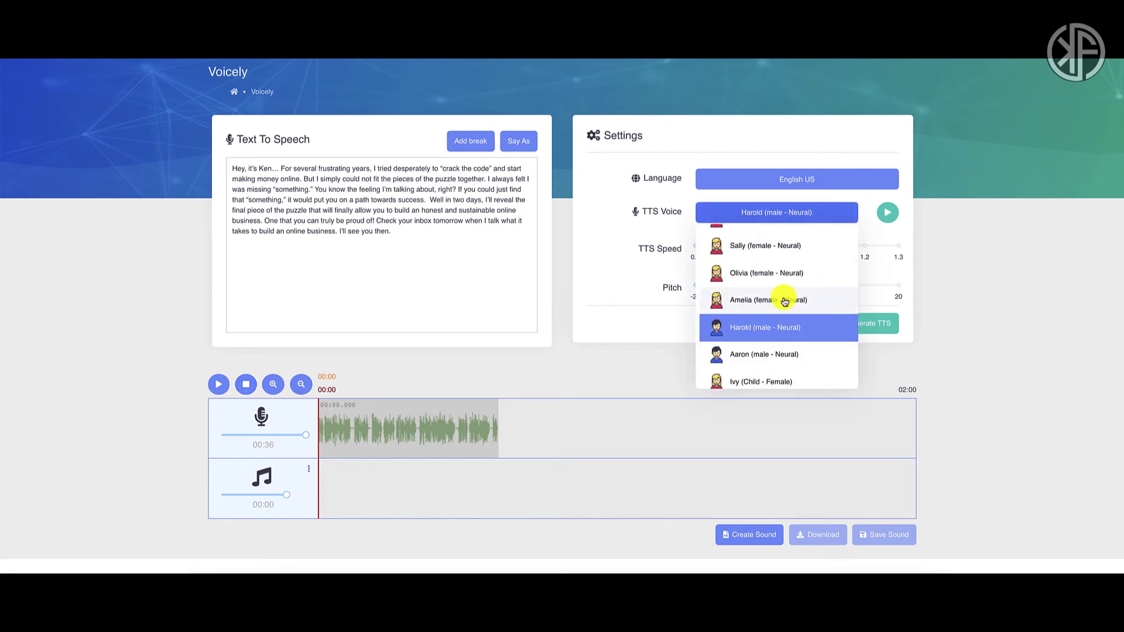
pyautogui.scroll(-5, 785, 300)
pyautogui.scroll(-5, 785, 301)
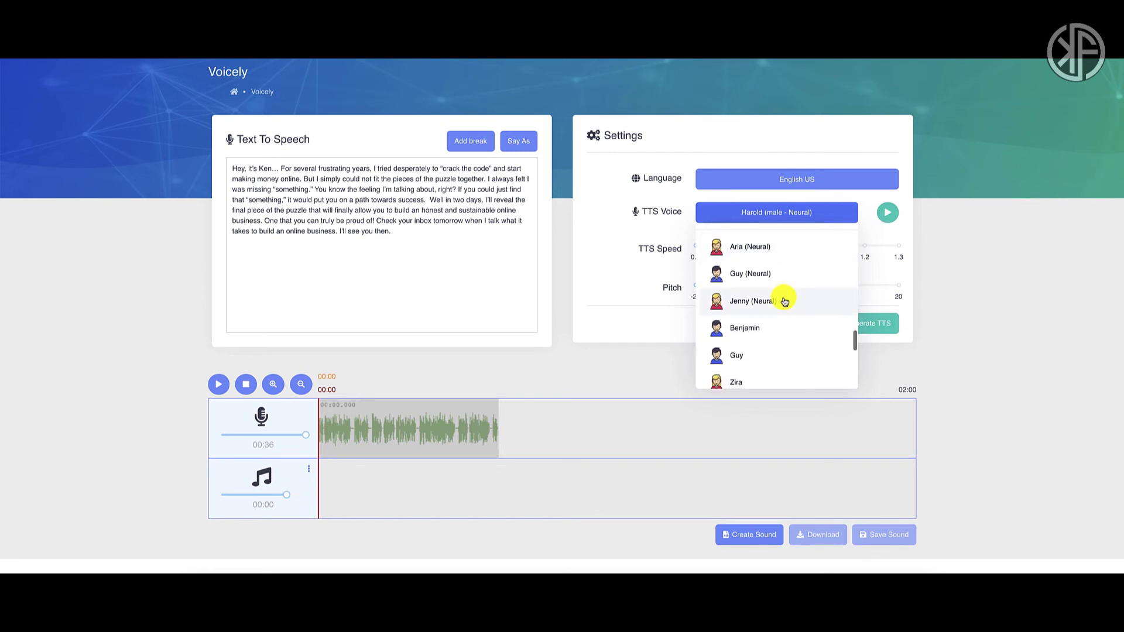
pyautogui.scroll(-1, 785, 301)
pyautogui.scroll(1, 785, 301)
pyautogui.scroll(1, 786, 297)
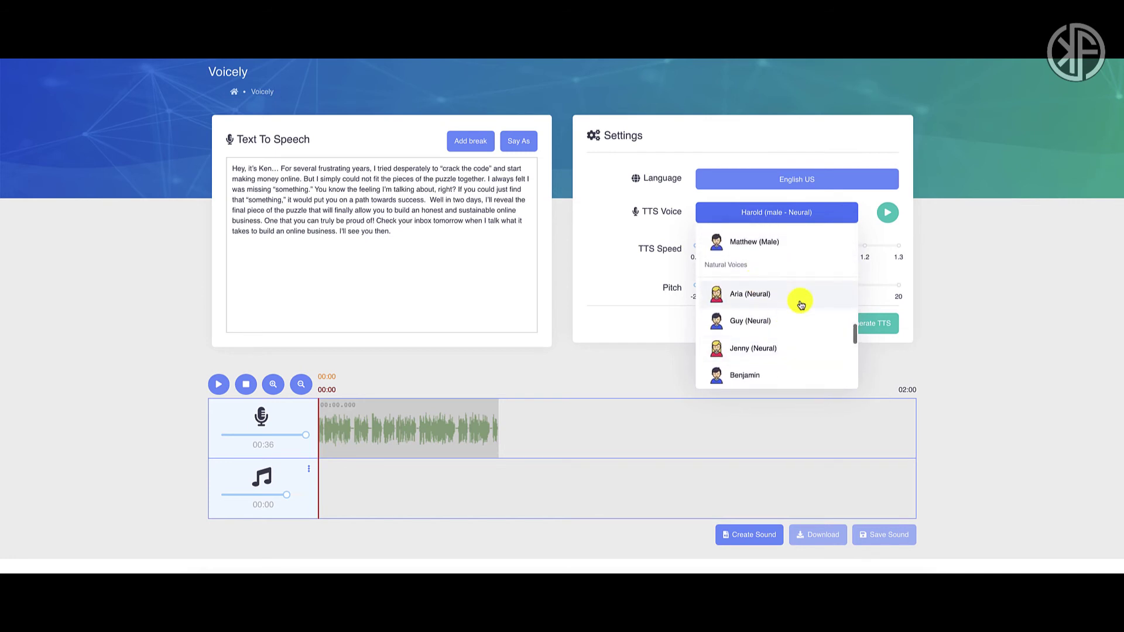
pyautogui.scroll(-1, 793, 314)
pyautogui.scroll(-4, 796, 314)
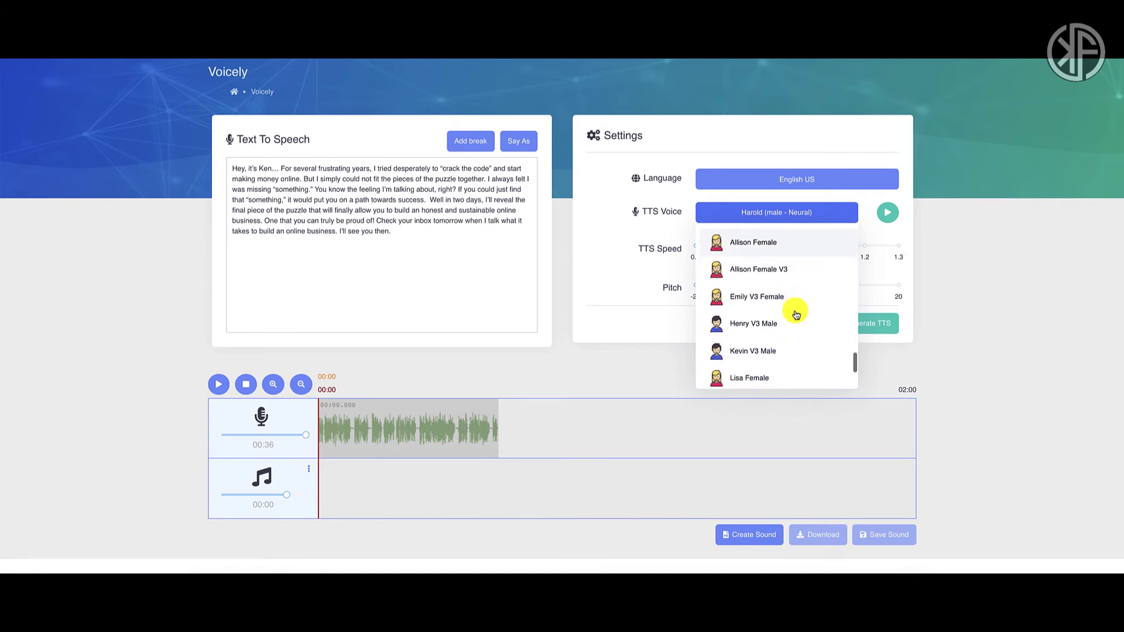
pyautogui.scroll(1, 796, 315)
pyautogui.scroll(-1, 779, 316)
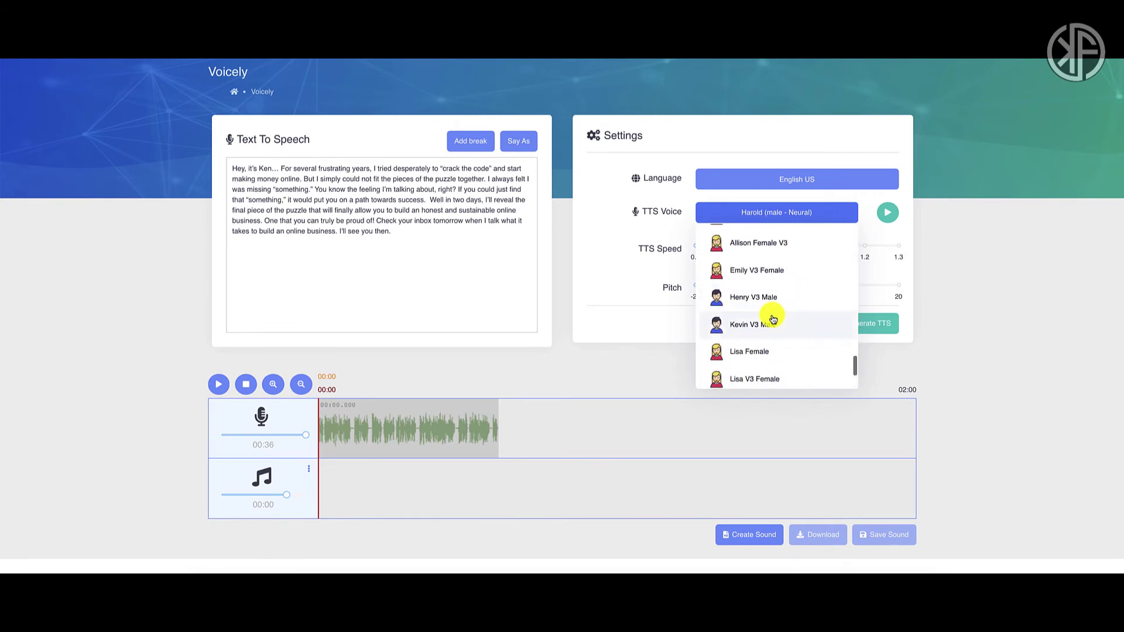
pyautogui.scroll(1, 771, 323)
pyautogui.scroll(5, 771, 323)
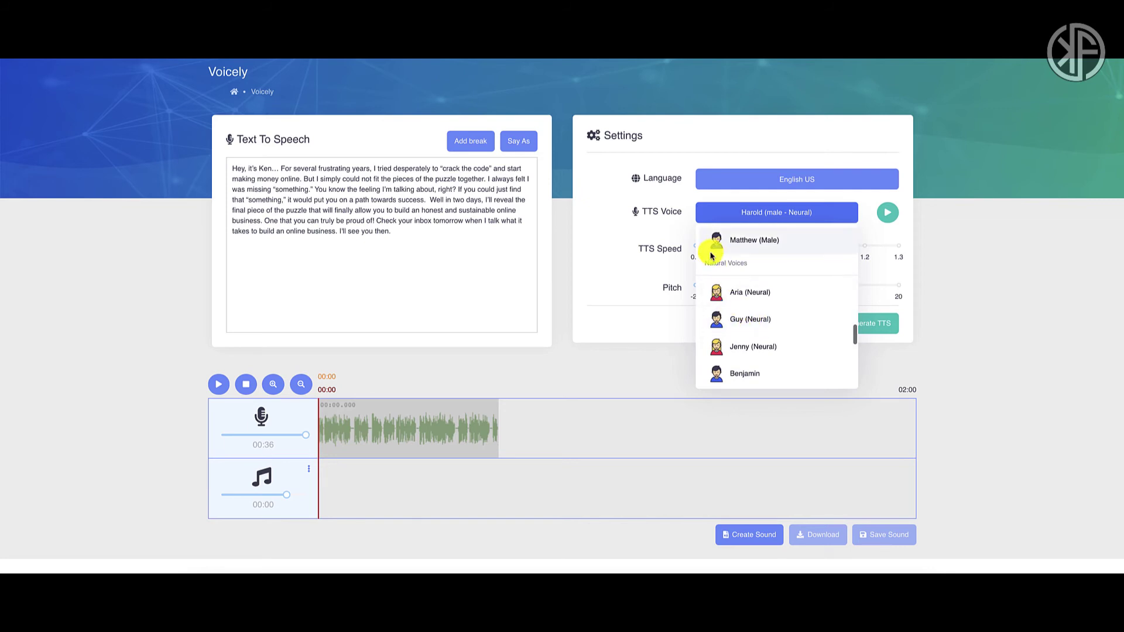
pyautogui.click(763, 322)
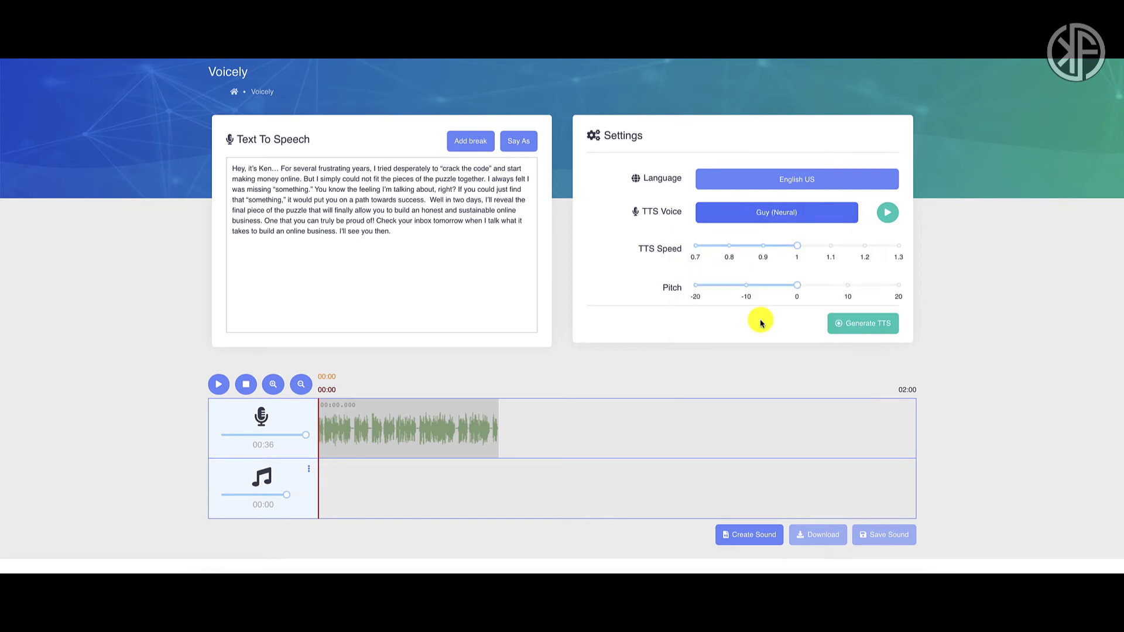
# Generate the script's voice-over in the Guy (Neural) voice, accepting the credit charge, and play it back.
pyautogui.click(856, 324)
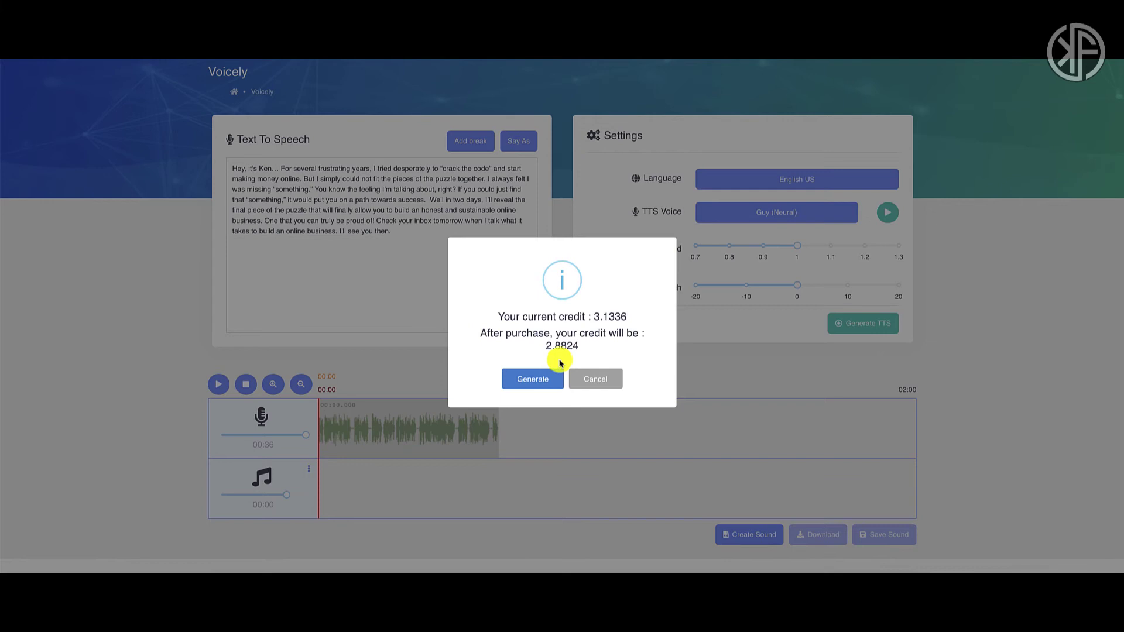
pyautogui.click(531, 376)
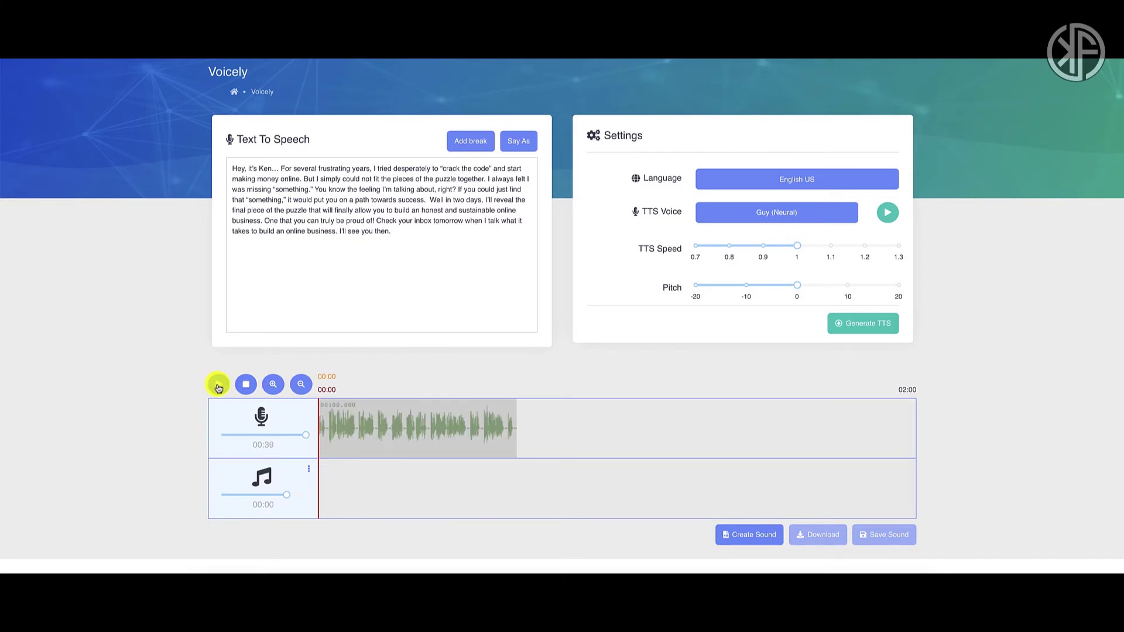
pyautogui.click(218, 387)
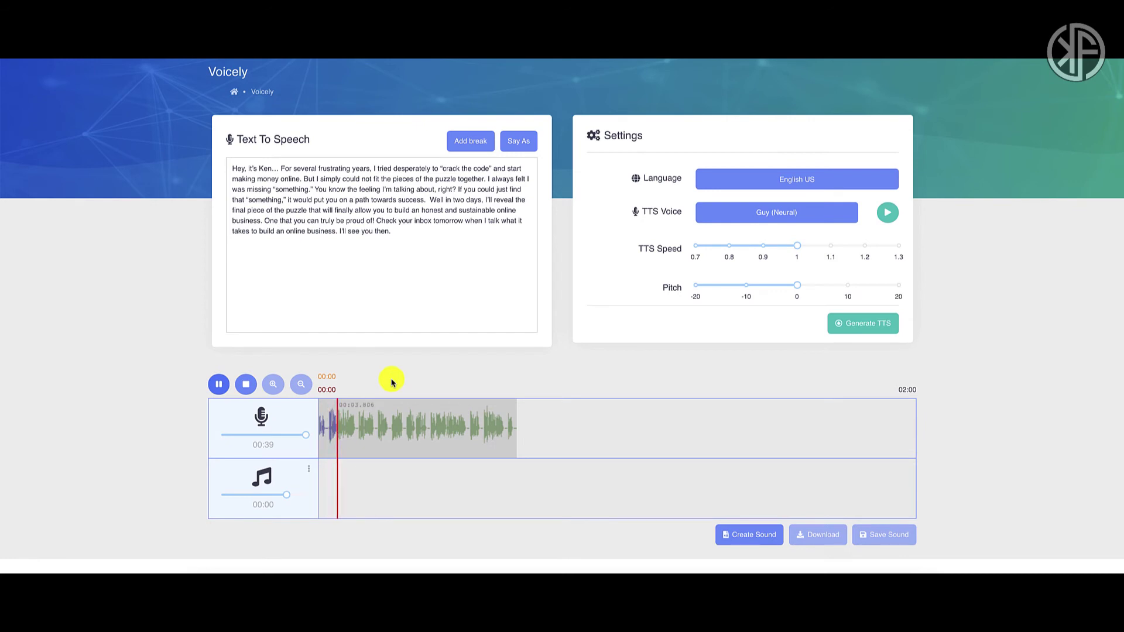
pyautogui.click(246, 386)
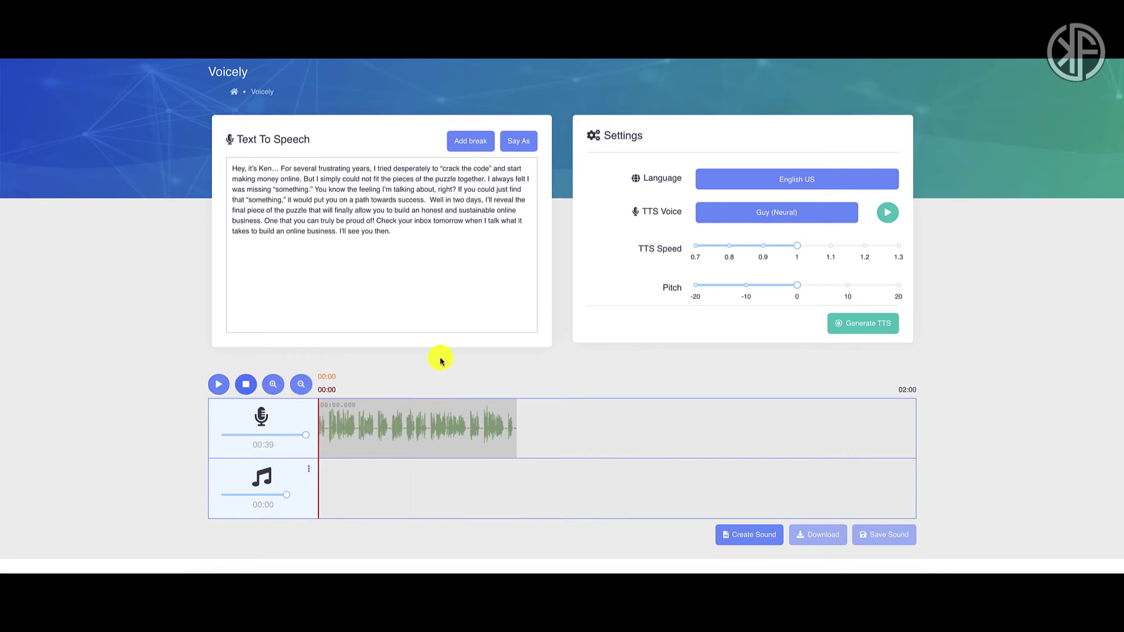
# Look through the remaining natural English US voices and set the TTS voice to Kevin V3 Male.
pyautogui.click(726, 212)
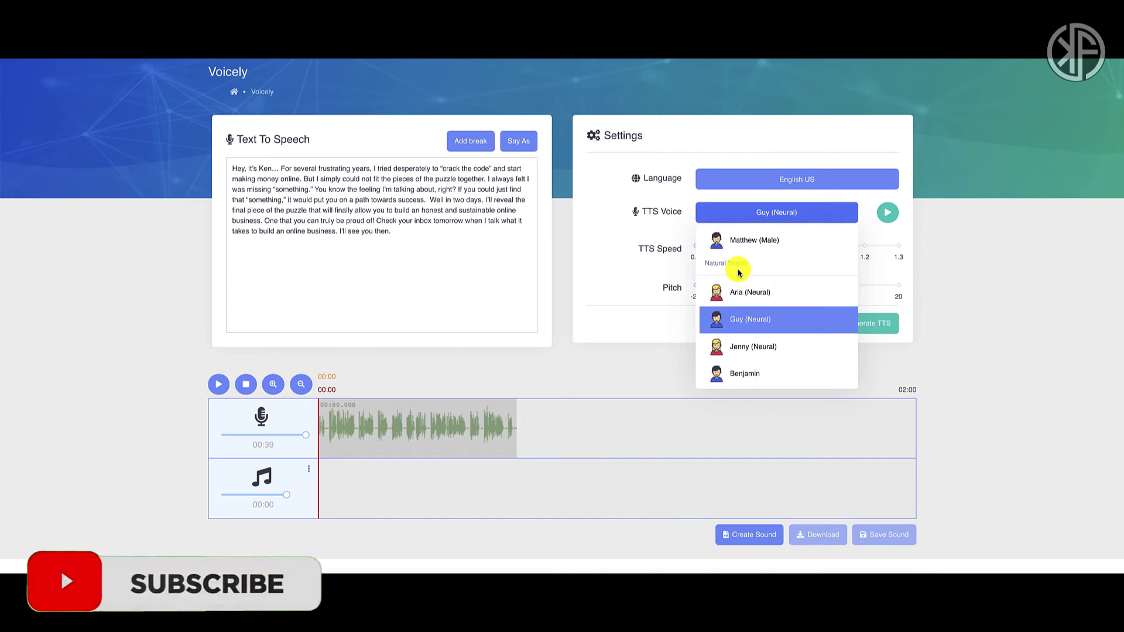
pyautogui.scroll(-3, 775, 337)
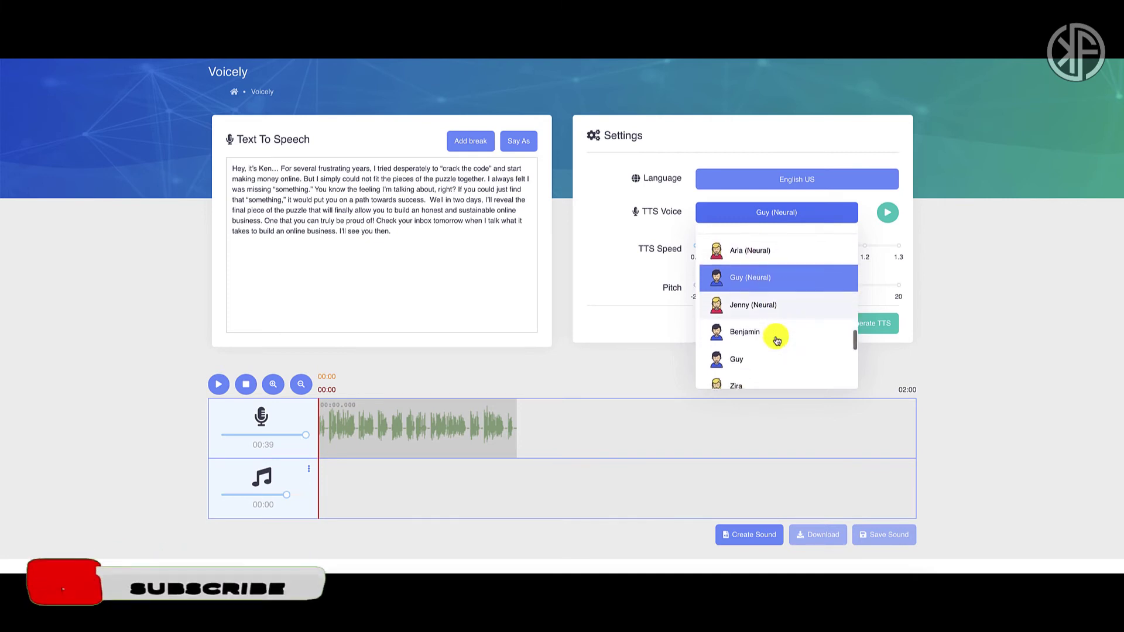
pyautogui.scroll(-3, 777, 341)
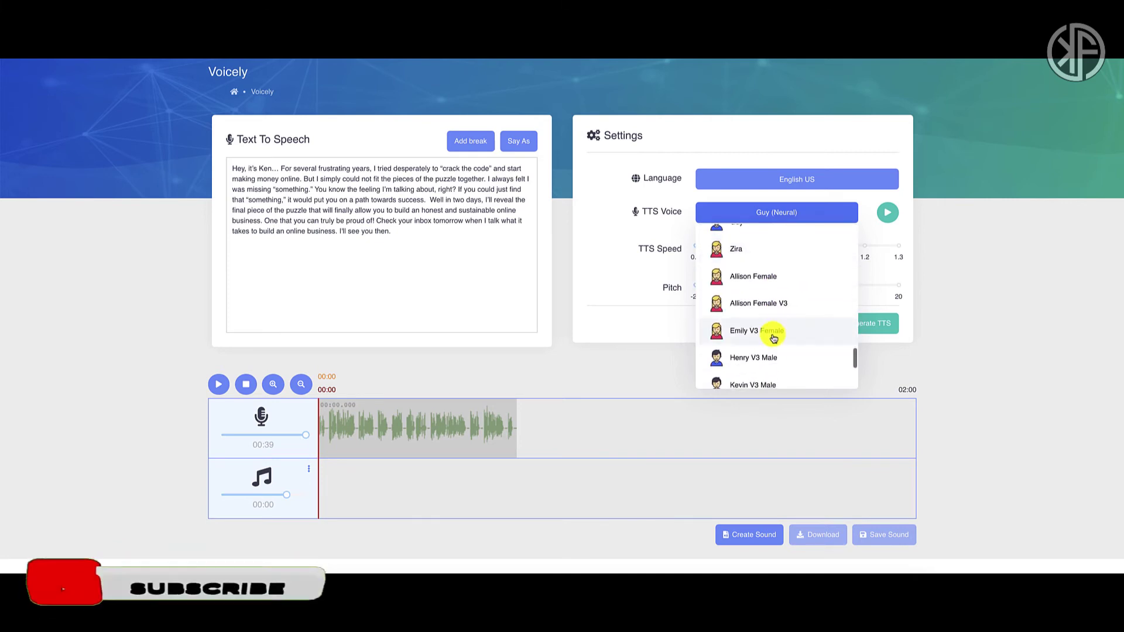
pyautogui.scroll(-5, 801, 353)
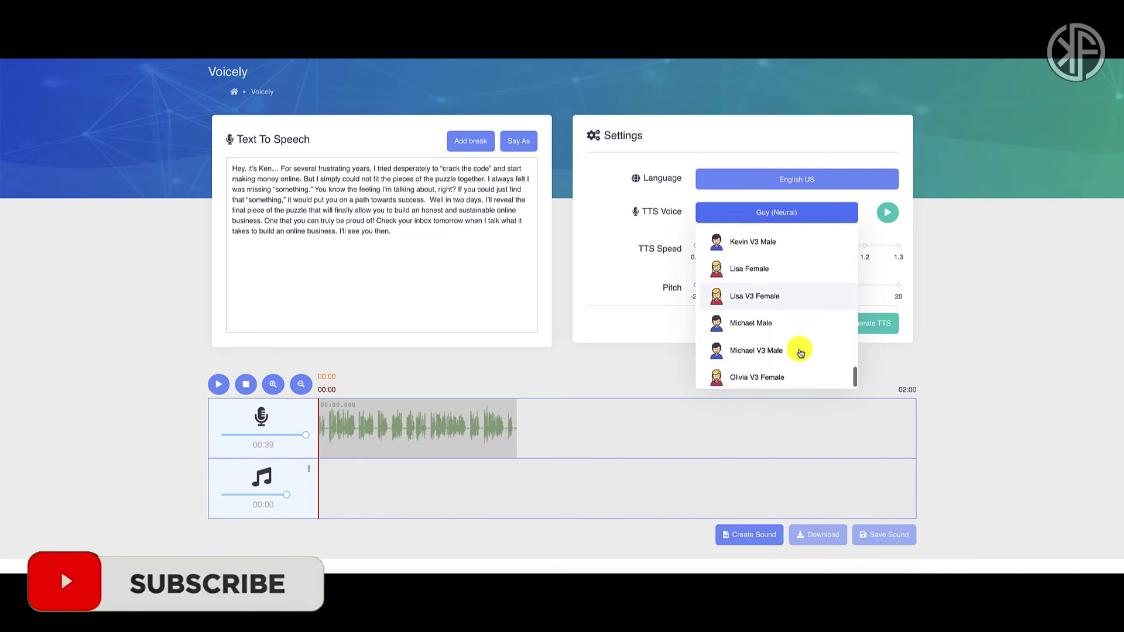
pyautogui.scroll(1, 773, 343)
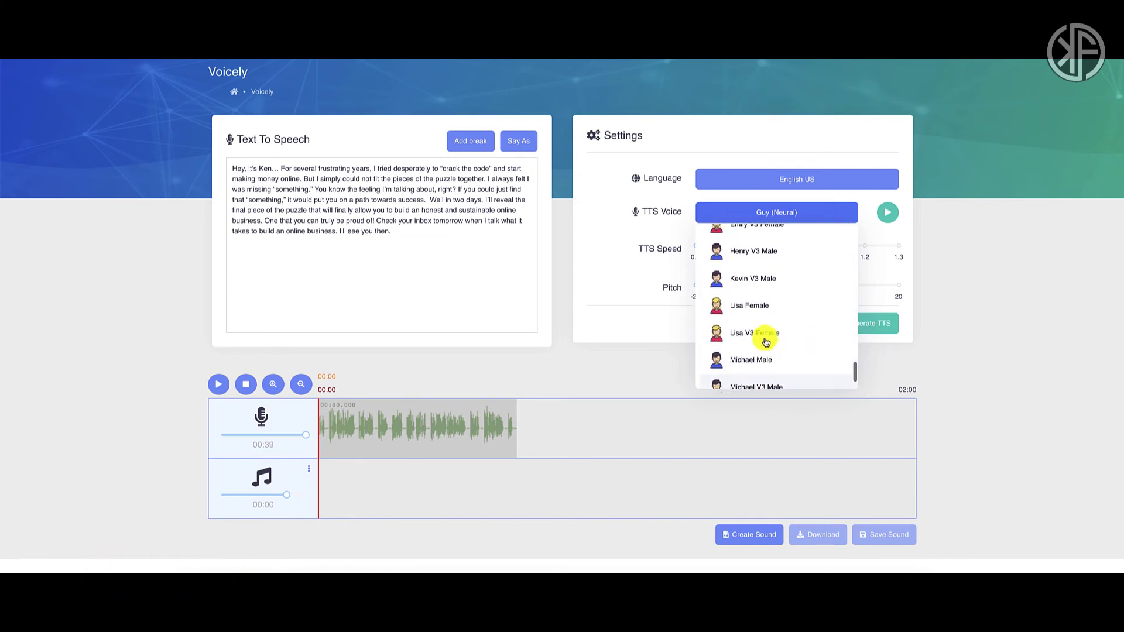
pyautogui.scroll(-1, 766, 342)
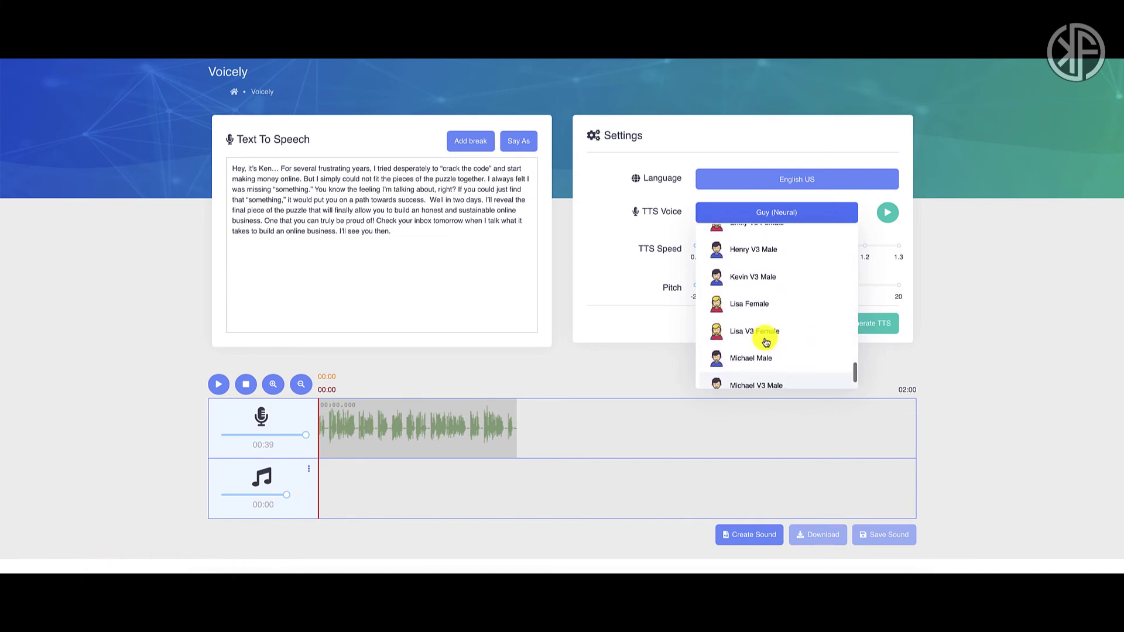
pyautogui.click(740, 281)
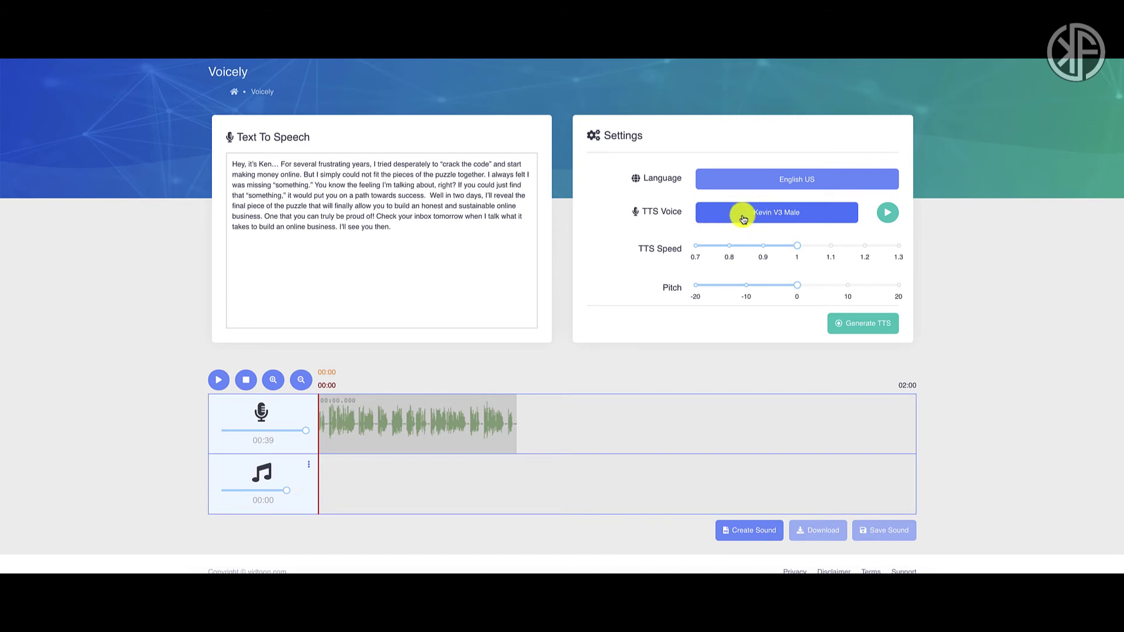
# Generate the script's voice-over in the Kevin V3 Male voice, accepting the credit charge, play it back and stop the playback.
pyautogui.click(870, 326)
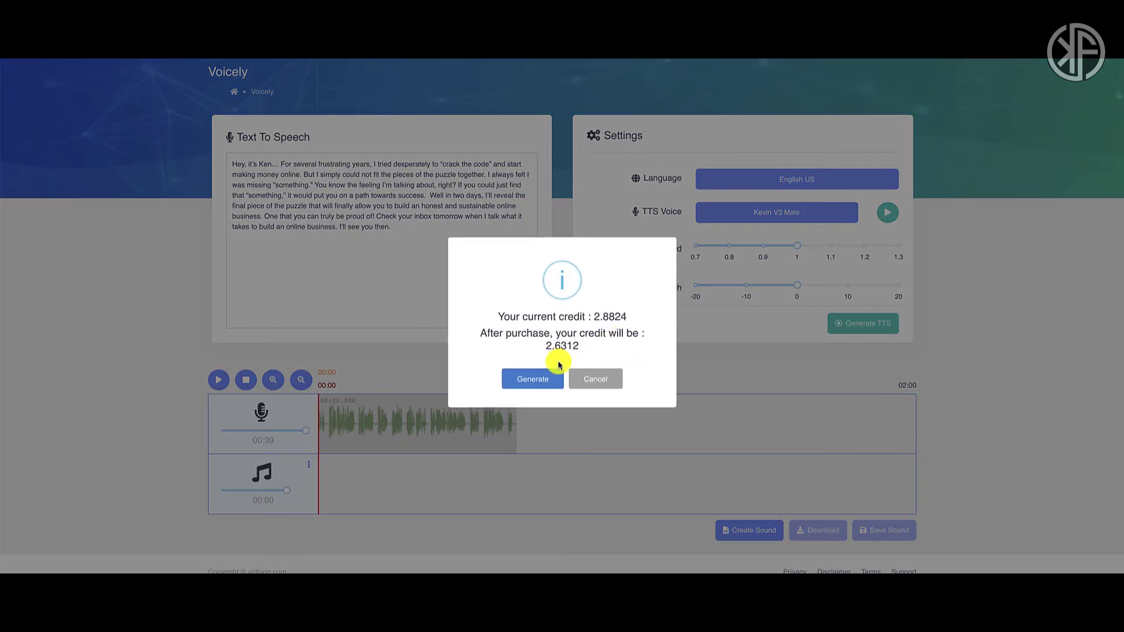
pyautogui.click(530, 375)
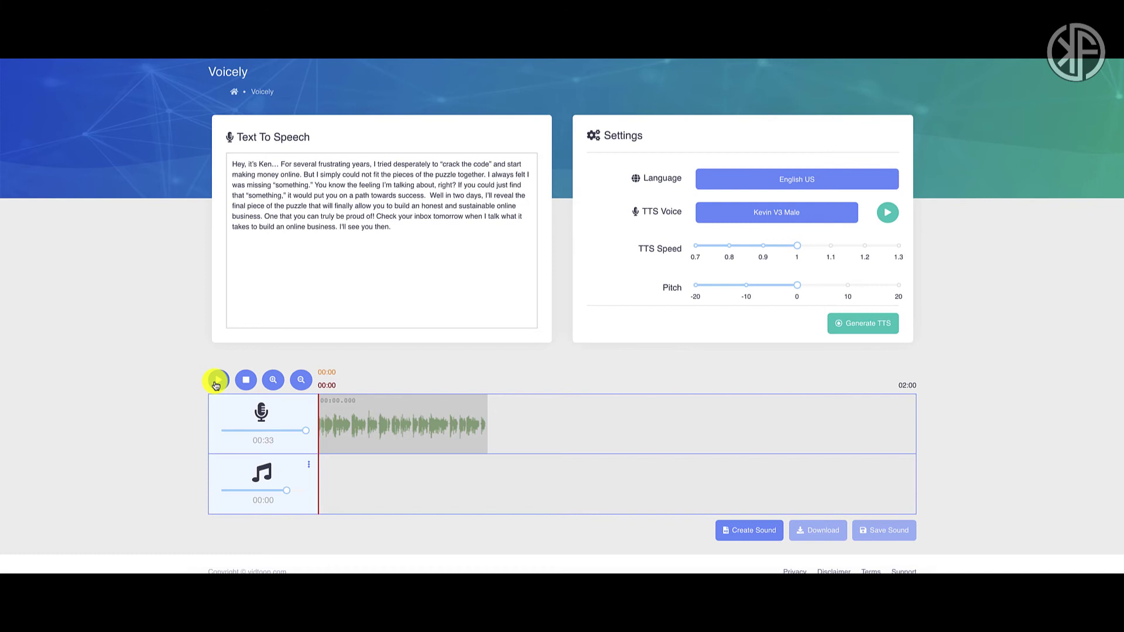
pyautogui.click(217, 384)
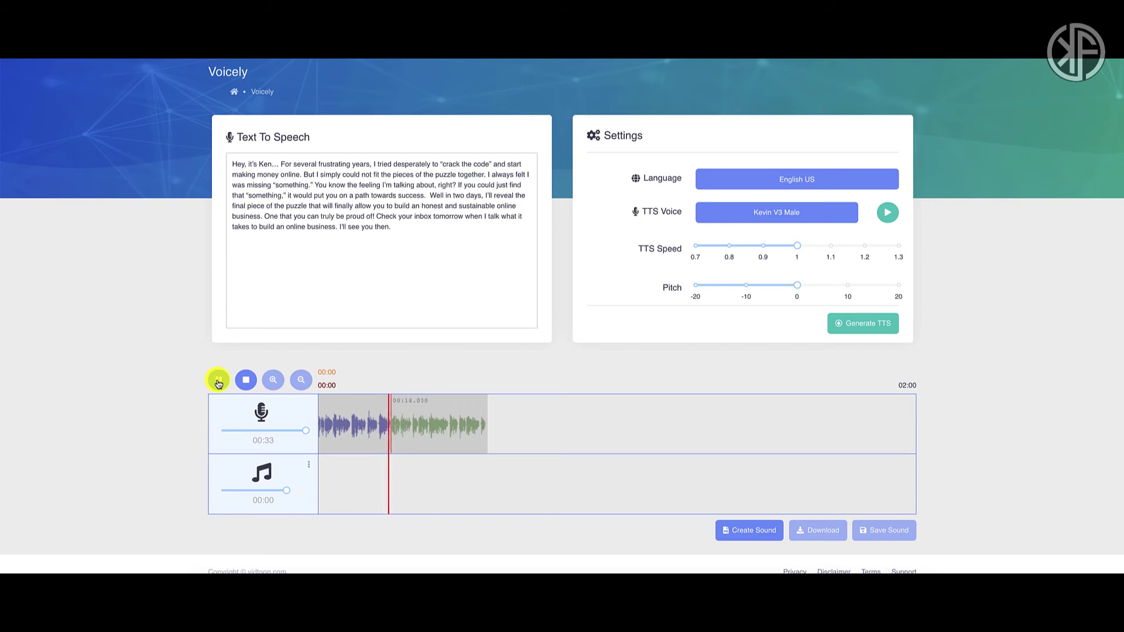
pyautogui.click(244, 382)
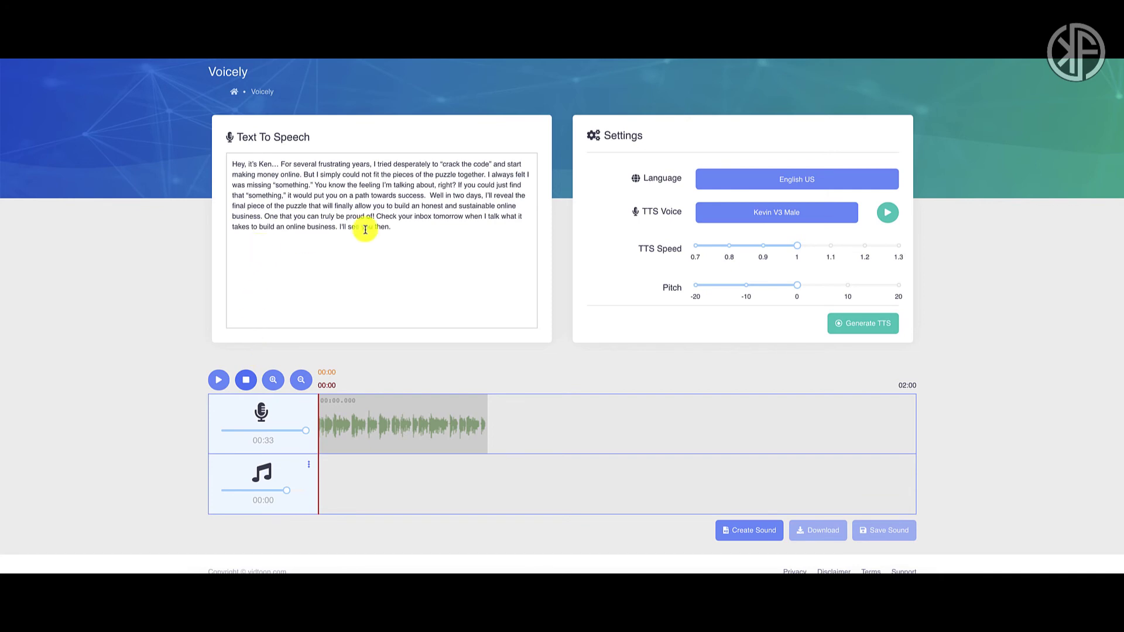
pyautogui.moveTo(438, 187); pyautogui.dragTo(457, 185)
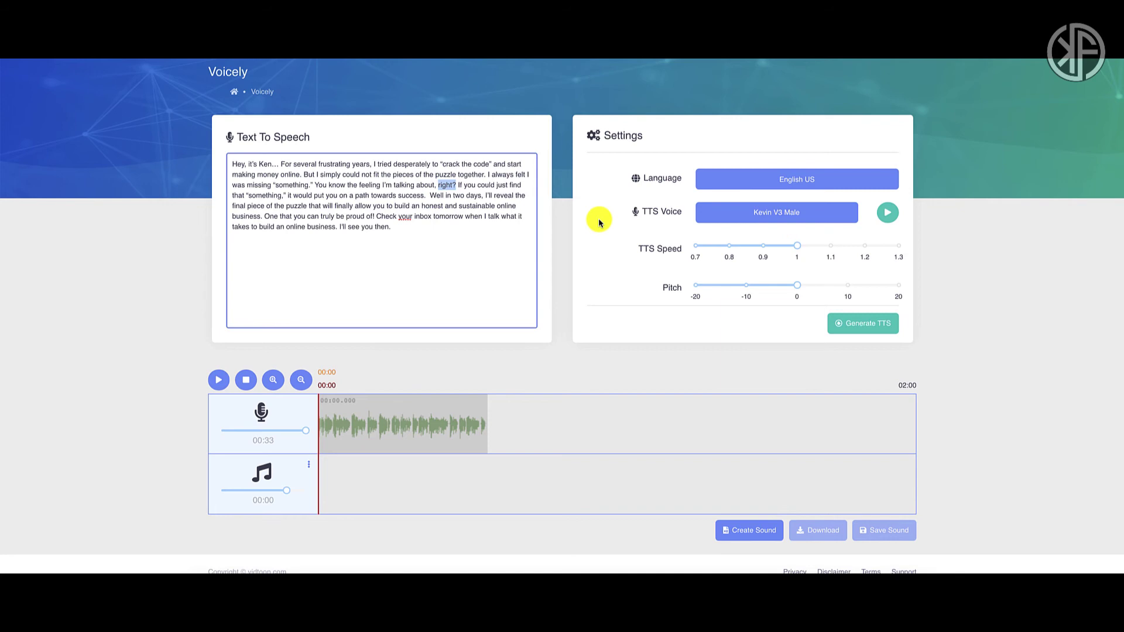
pyautogui.click(561, 246)
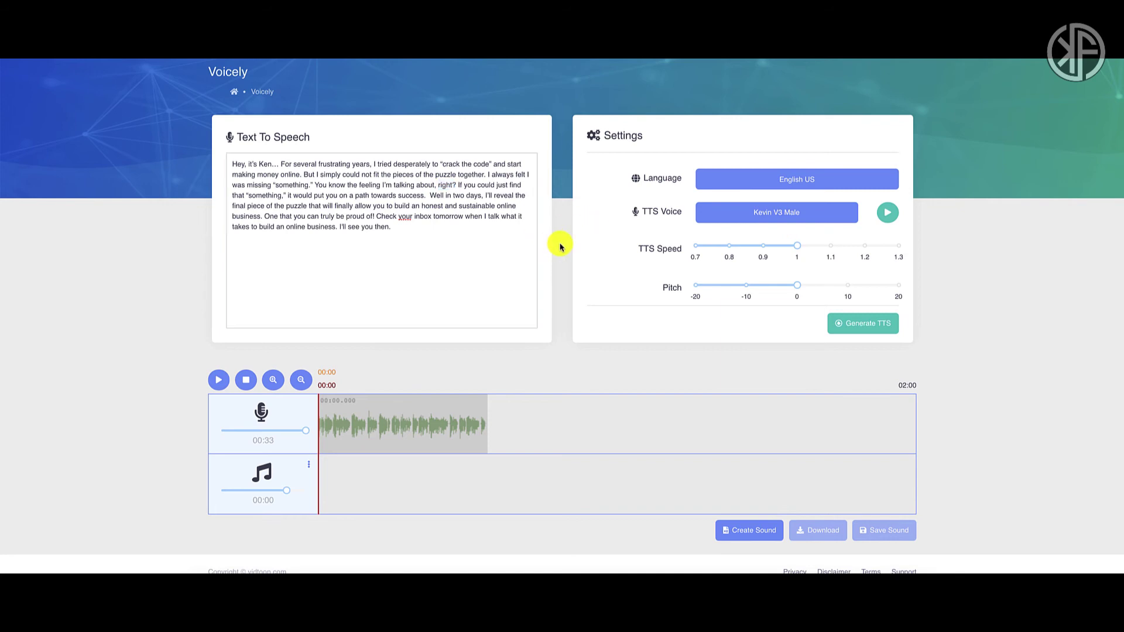